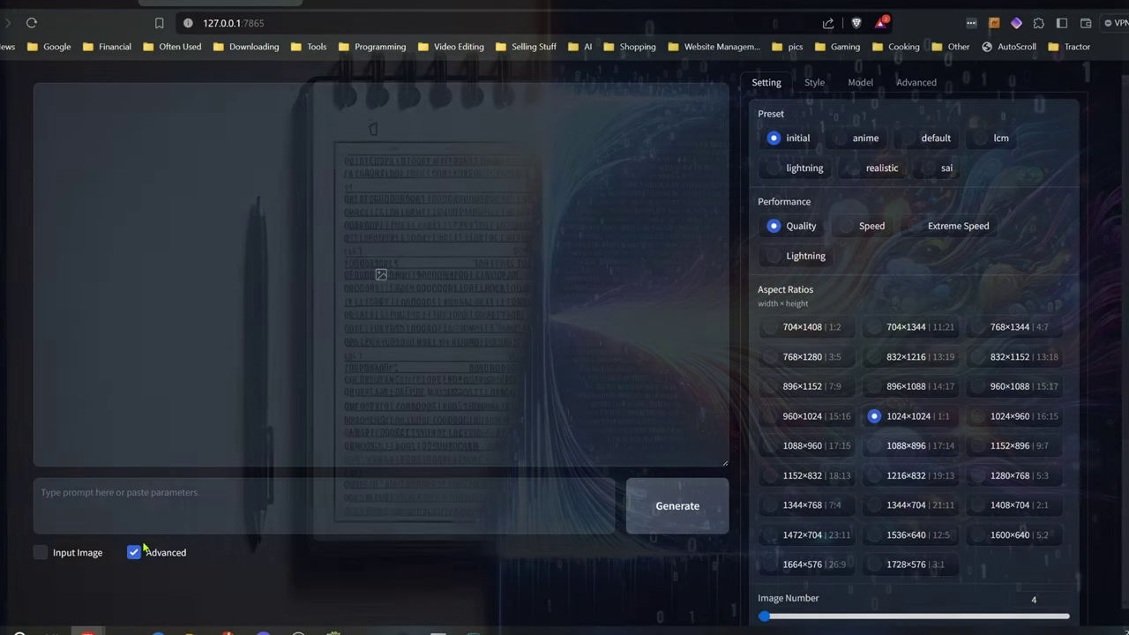
Enable Input Image to reveal the Upscale or Variation options, currently set to Disabled
click(41, 553)
scroll(133, 416, down, 3)
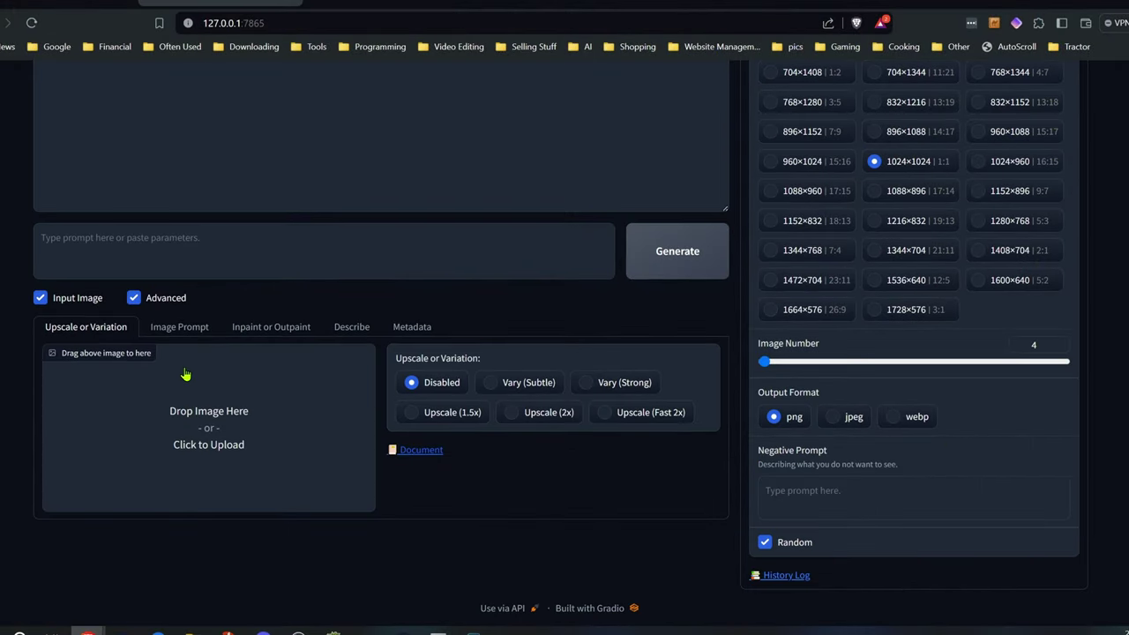
scroll(760, 227, up, 3)
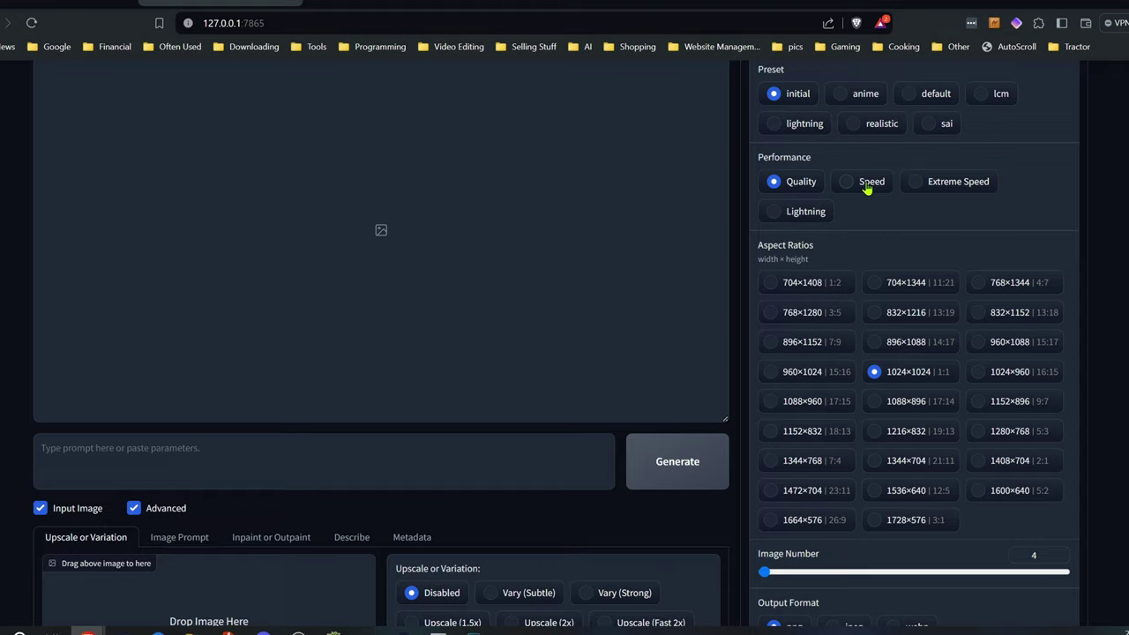
Open the Fooocus User Guide playlist and scroll down through its video list
scroll(868, 188, up, 1)
click(827, 87)
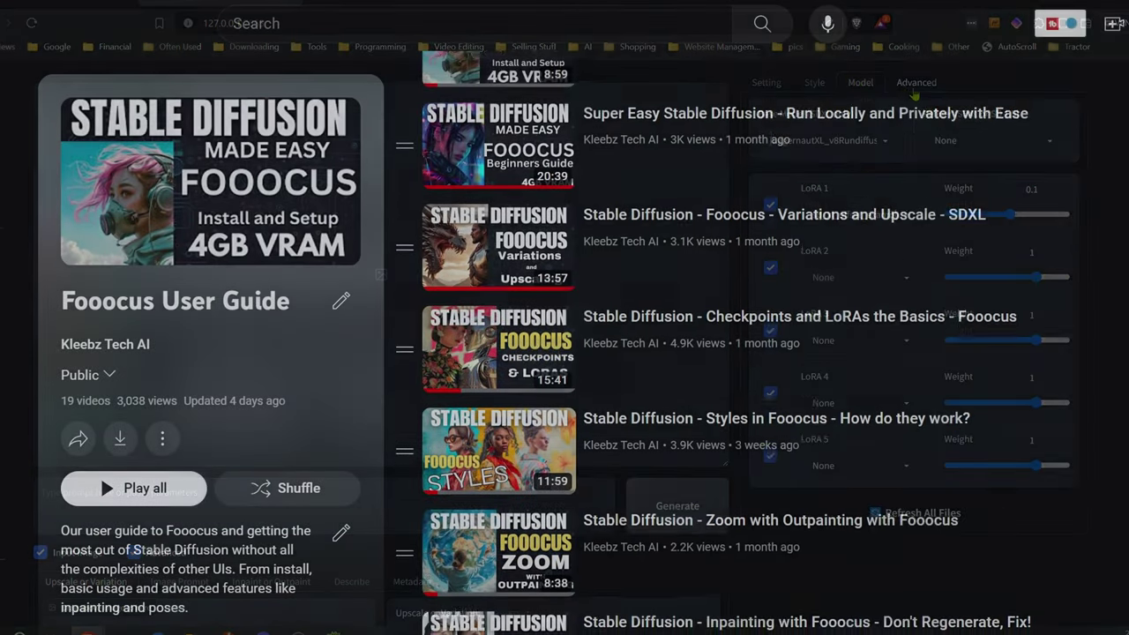
scroll(741, 335, down, 2)
scroll(741, 336, down, 4)
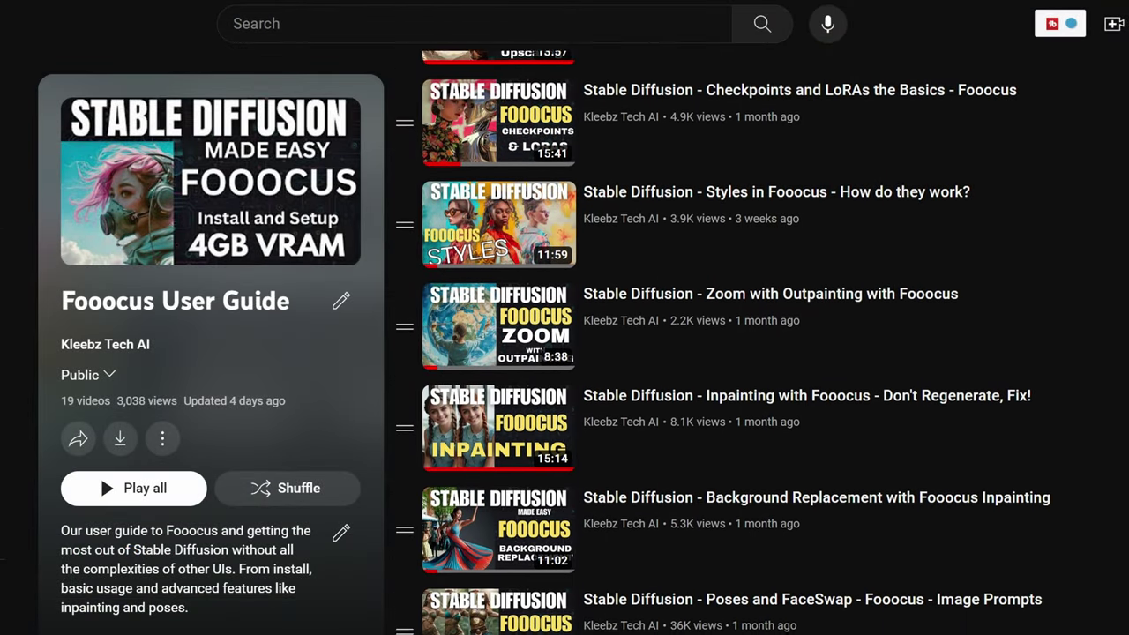
scroll(741, 335, down, 5)
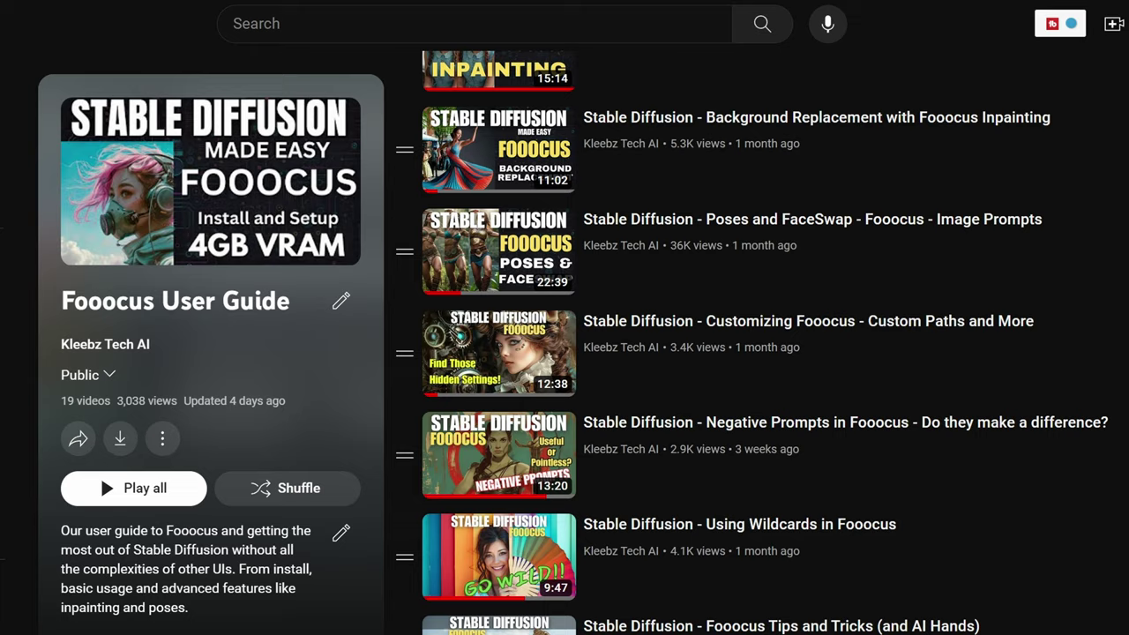
scroll(741, 335, down, 4)
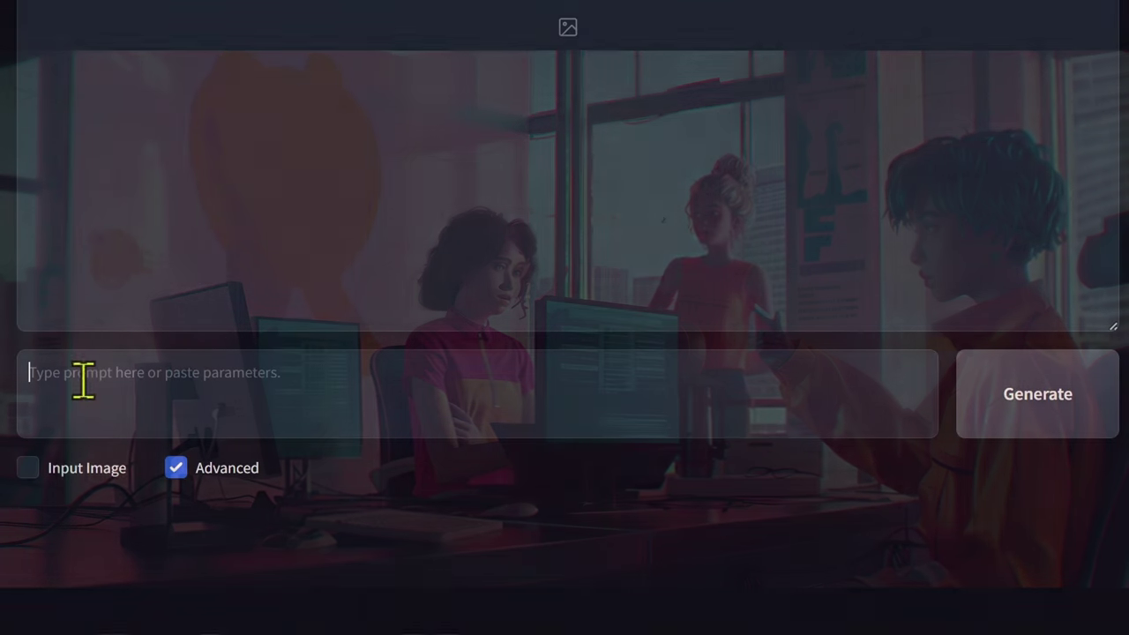
Enter the prompt 'a cat walking down a hill in tall grass' and generate images
text(a cat wa)
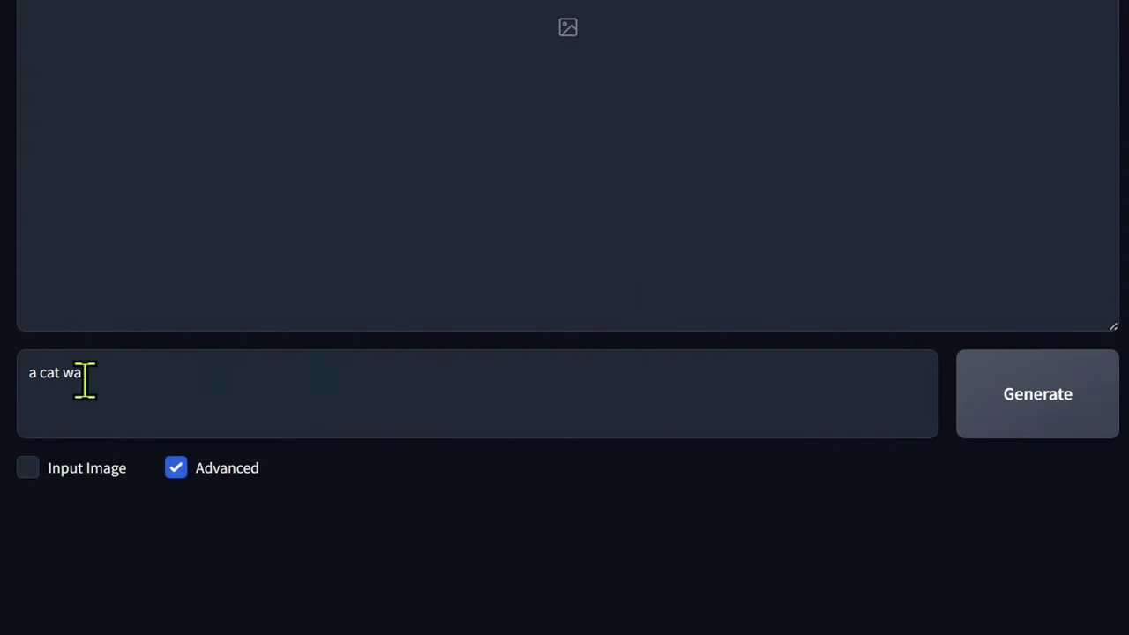
text(lking down a hill in )
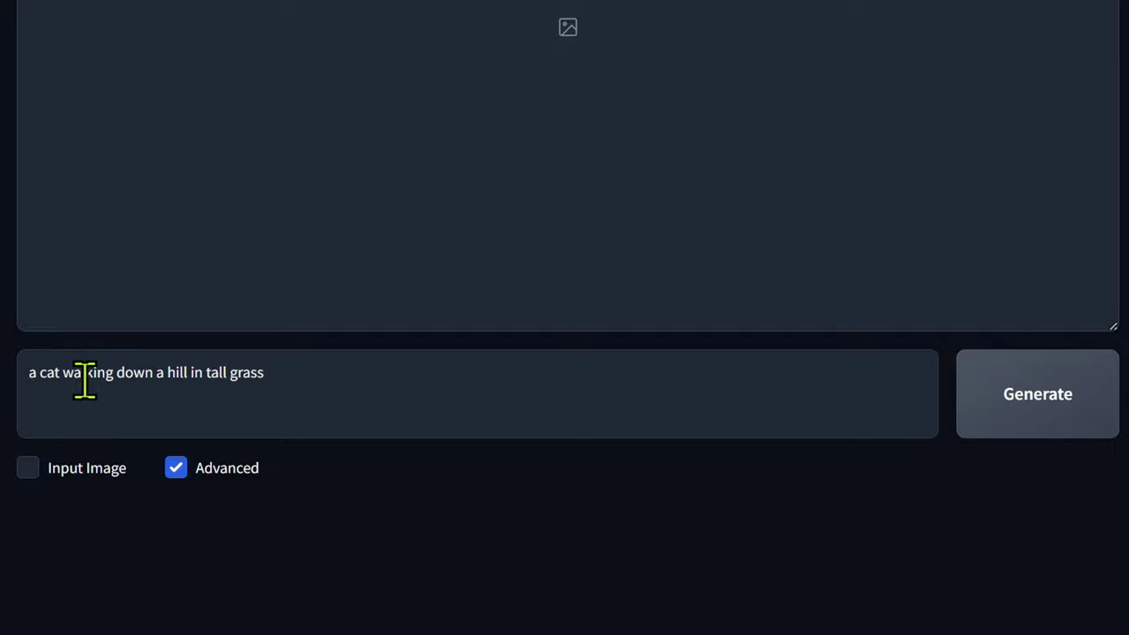
text(tall grass)
click(1016, 402)
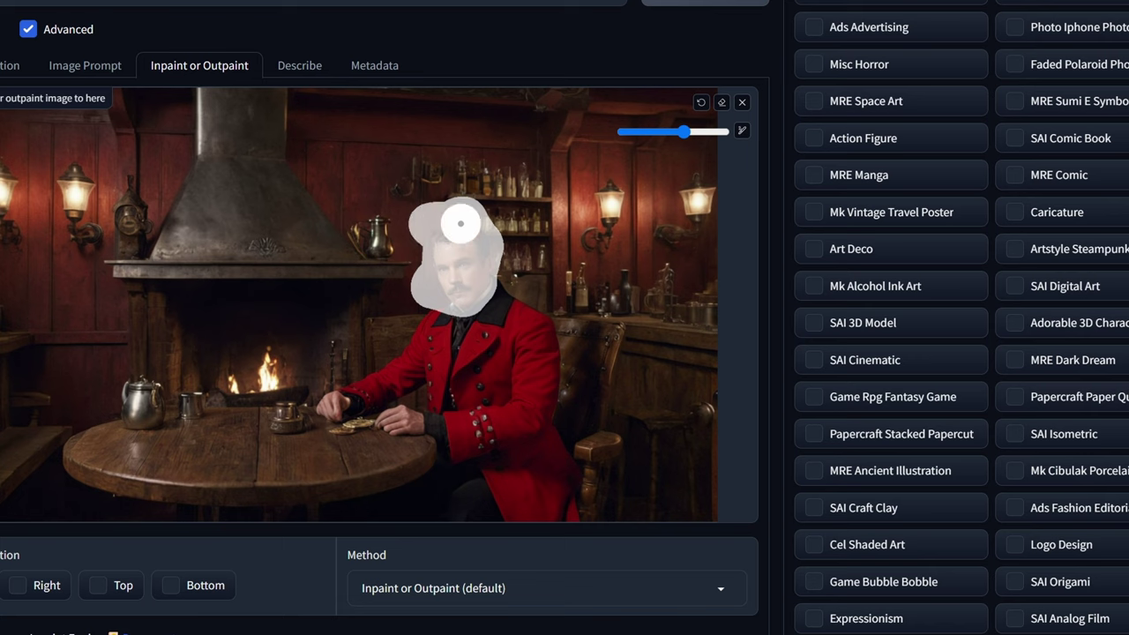
Paint a mask over the seated man's head in the steampunk tavern image
mouse_move(461, 252)
mouse_down()
mouse_move(481, 218)
mouse_move(404, 312)
mouse_move(532, 297)
mouse_move(415, 327)
mouse_move(501, 256)
mouse_up()
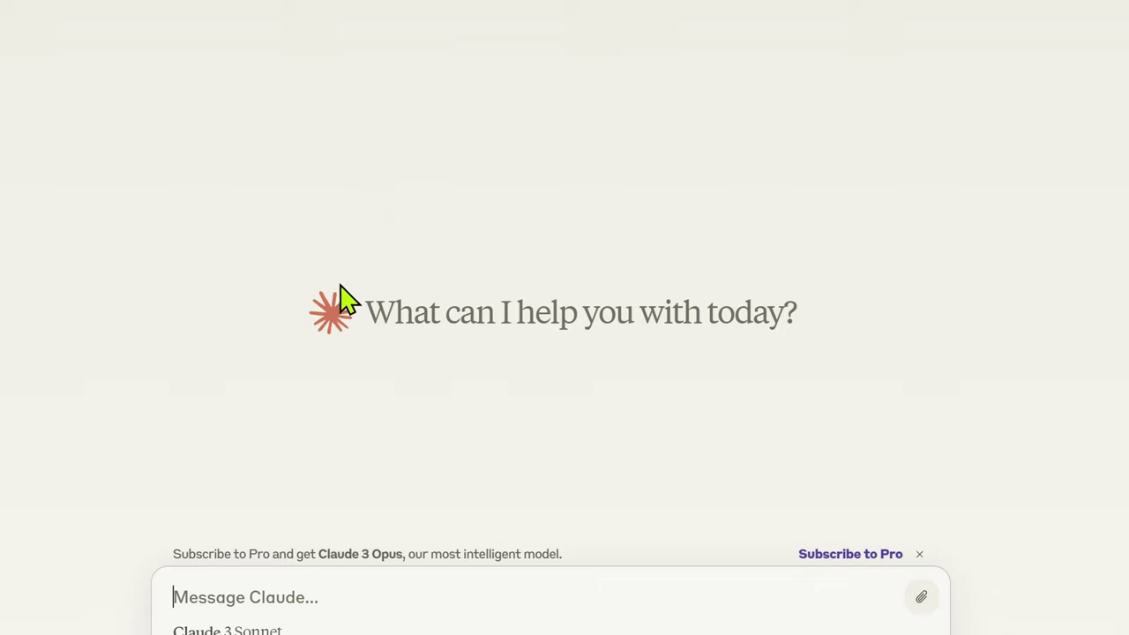
Paste the request for all-metal humanlike robot prompts into Claude and send it
right_click(257, 605)
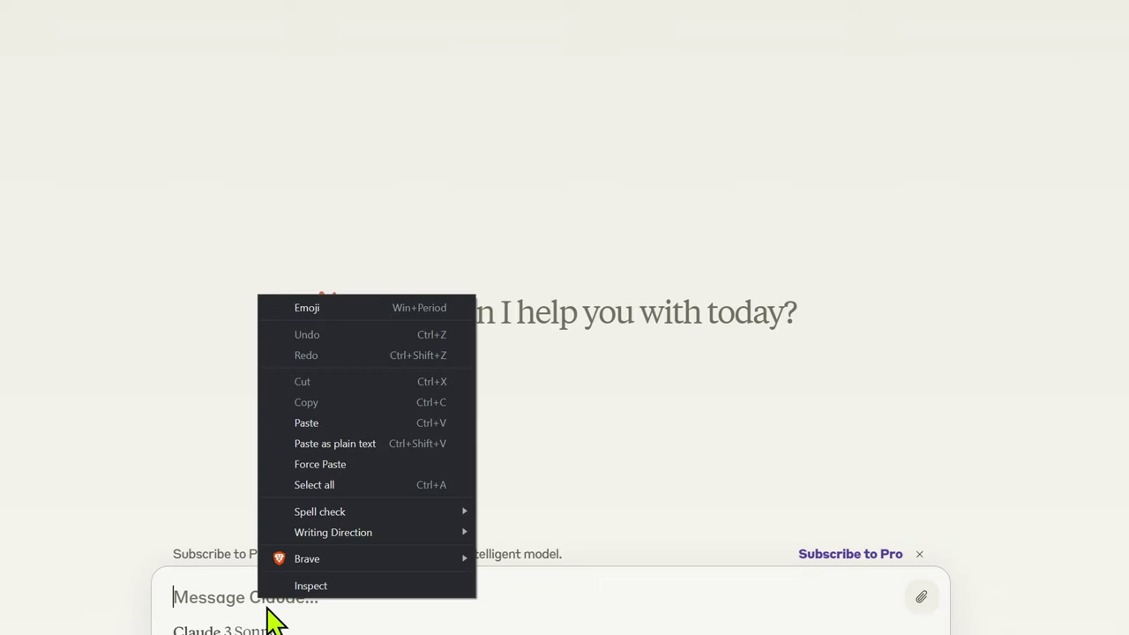
click(329, 426)
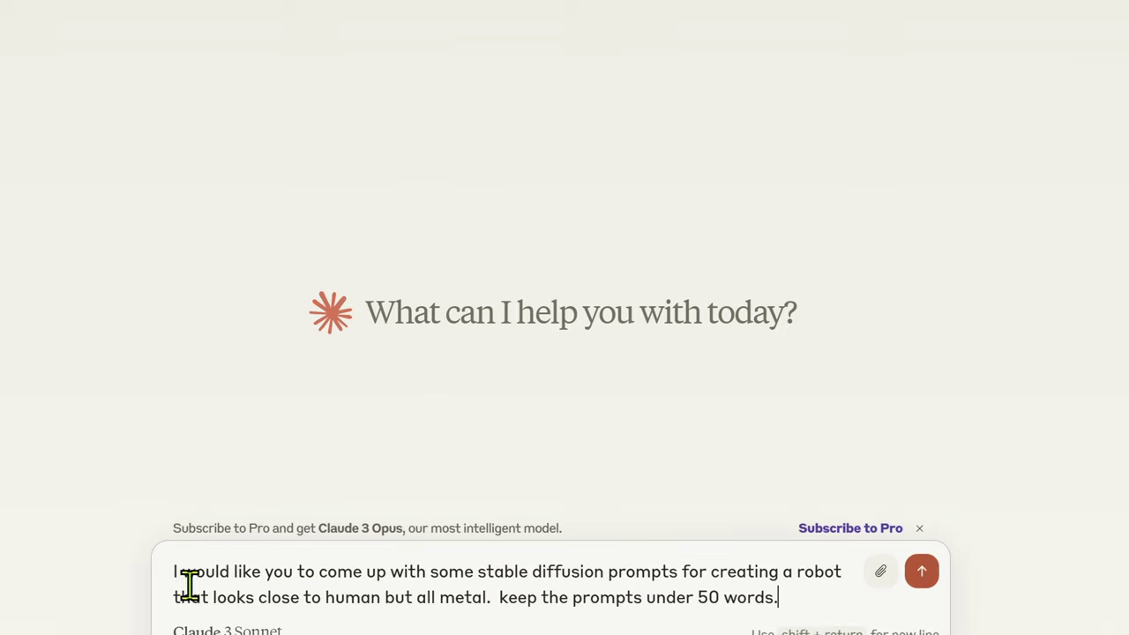
click(923, 574)
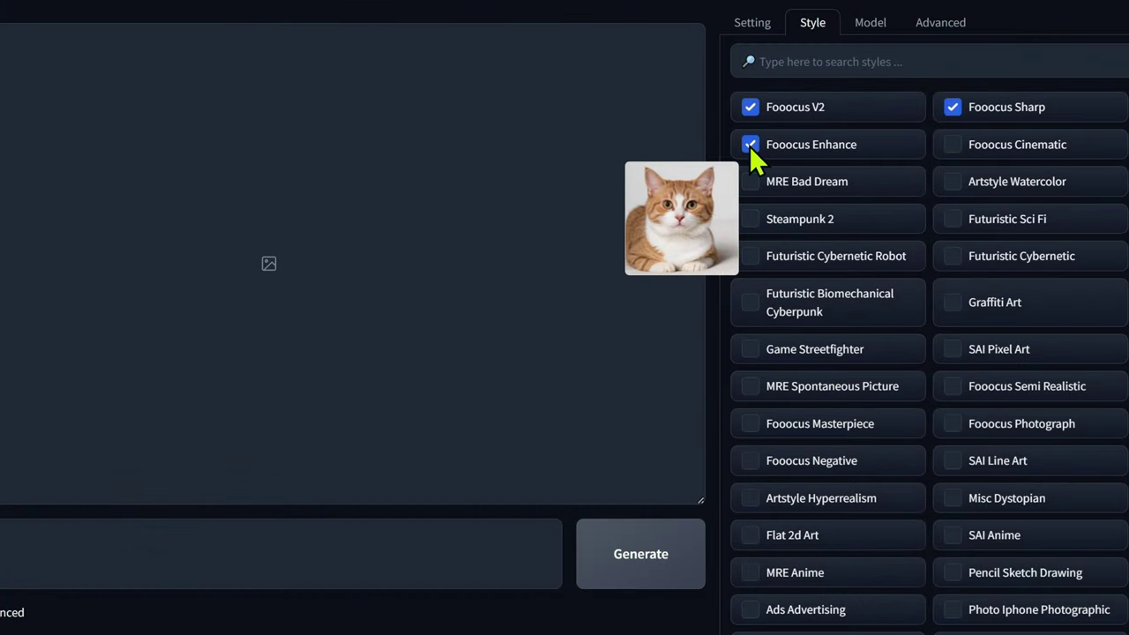
Uncheck the Fooocus Enhance, Fooocus Sharp and Fooocus V2 styles
click(749, 146)
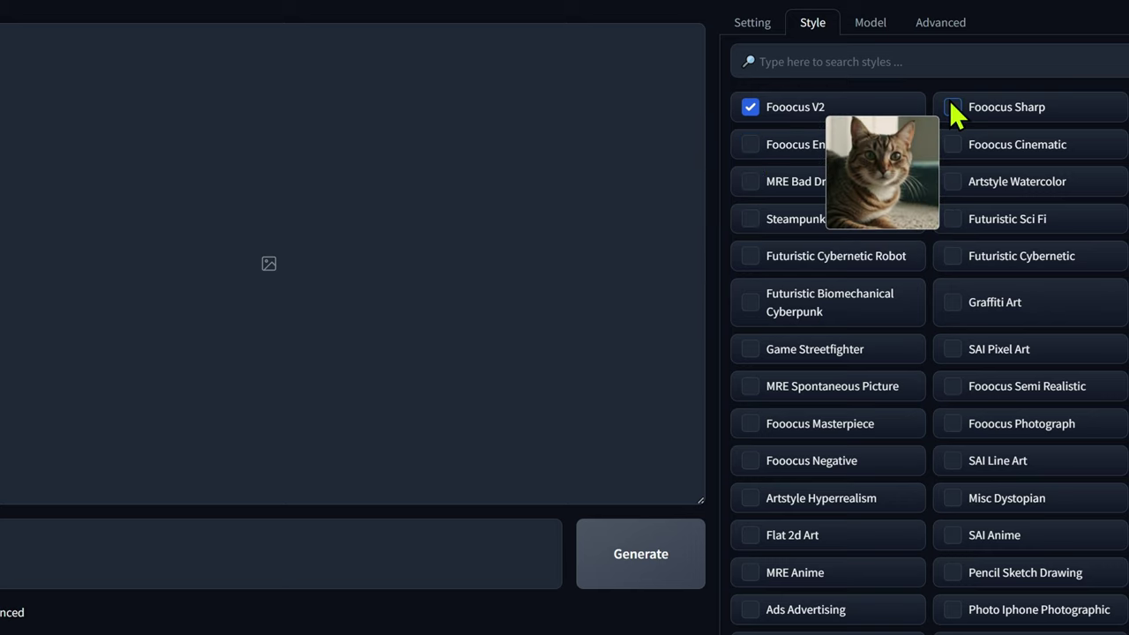
click(952, 111)
click(756, 110)
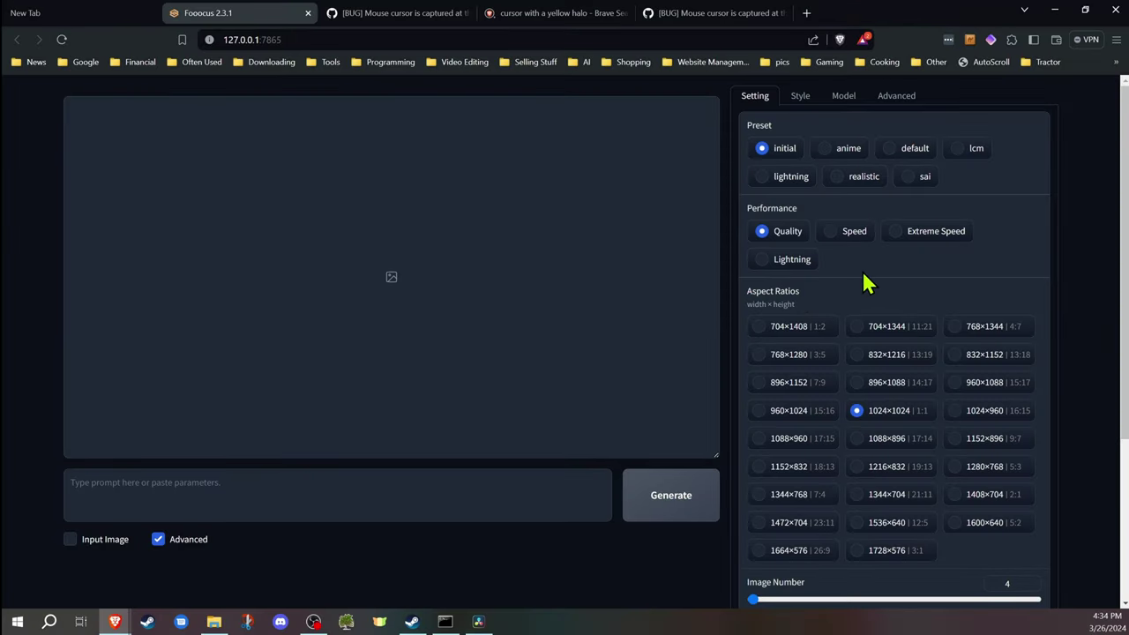
click(801, 97)
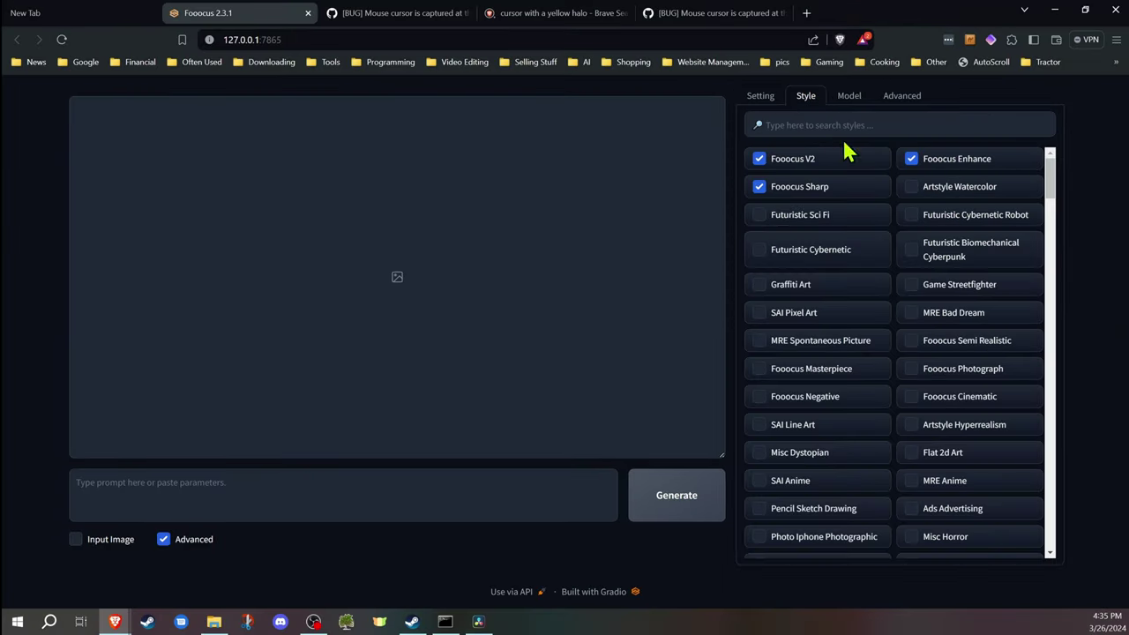
click(261, 496)
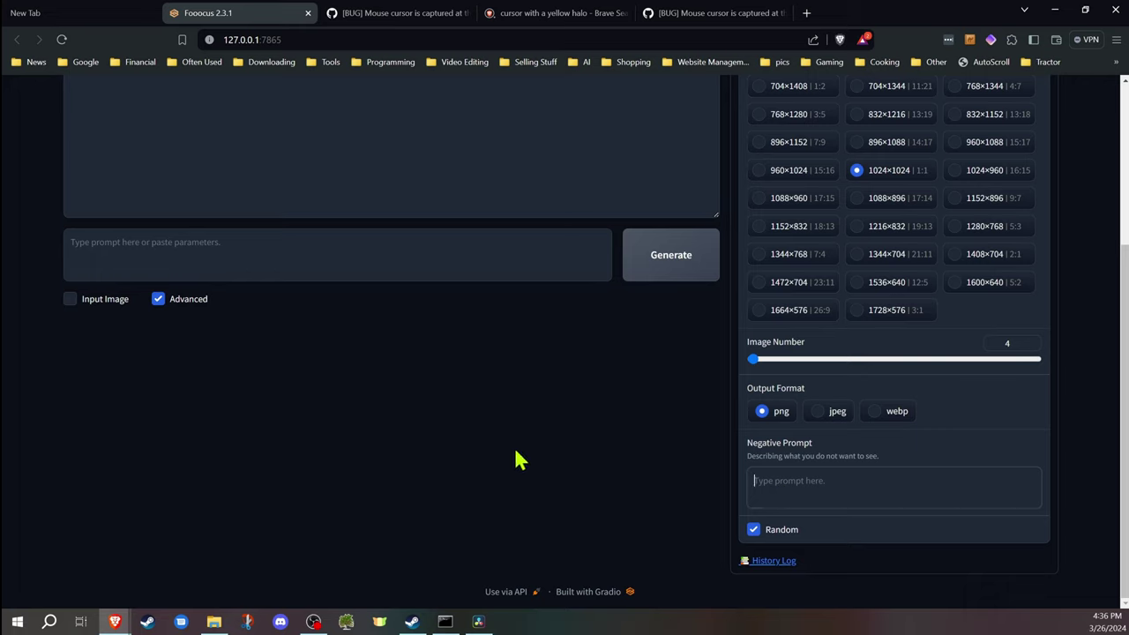
Enter 'a woman with red hair' with Speed performance, 832×1216 size and 6 images
scroll(95, 496, up, 3)
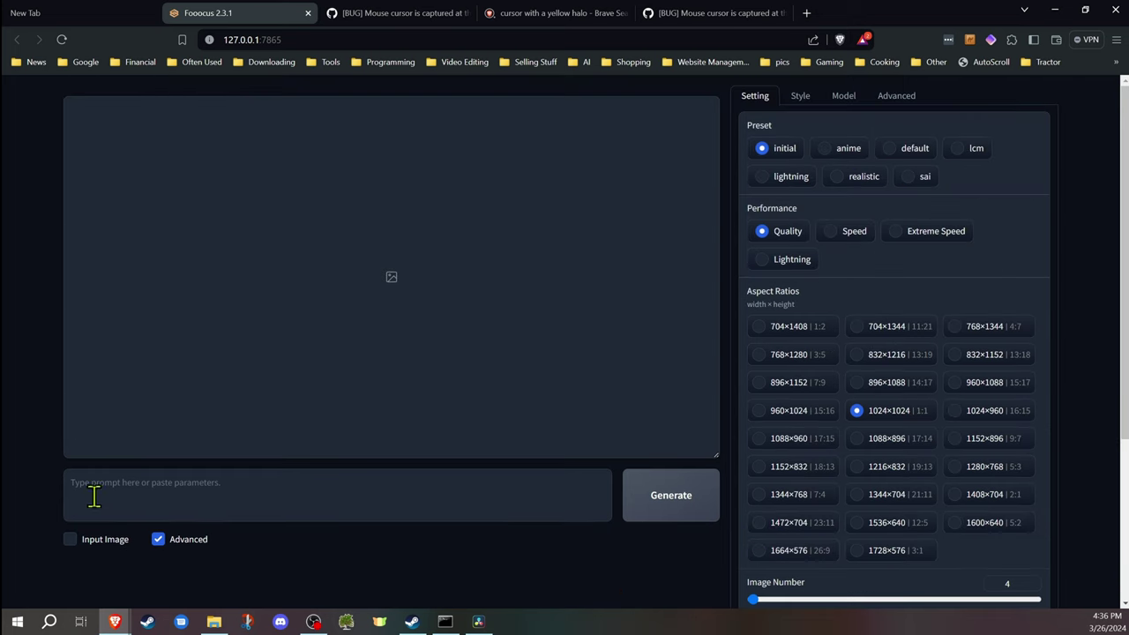
click(94, 497)
scroll(164, 494, down, 2)
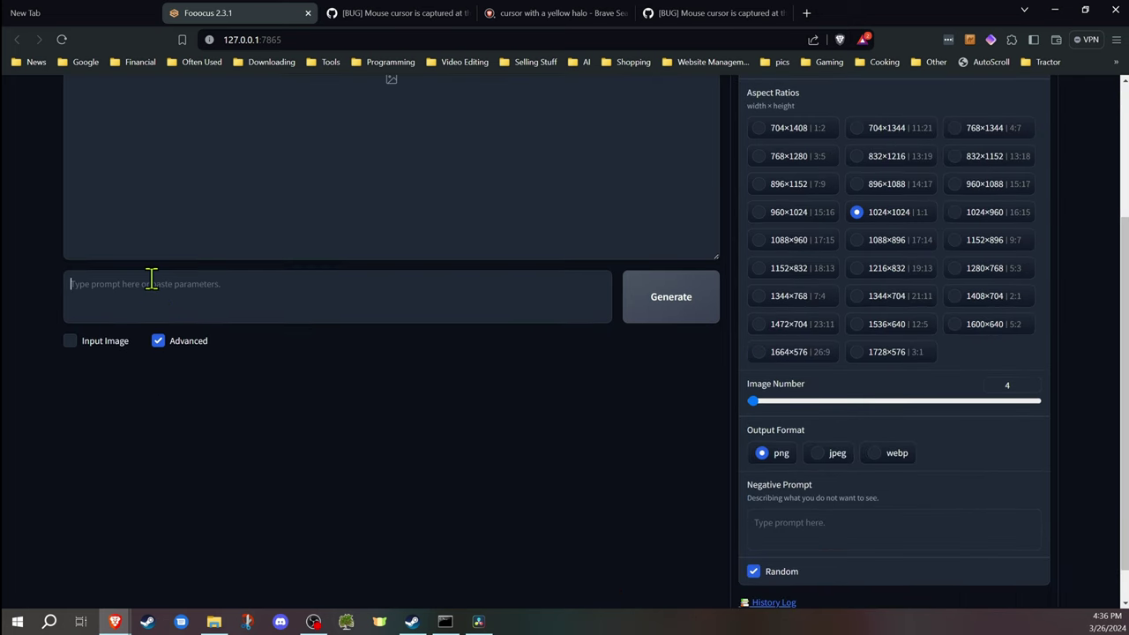
click(806, 517)
scroll(379, 465, up, 2)
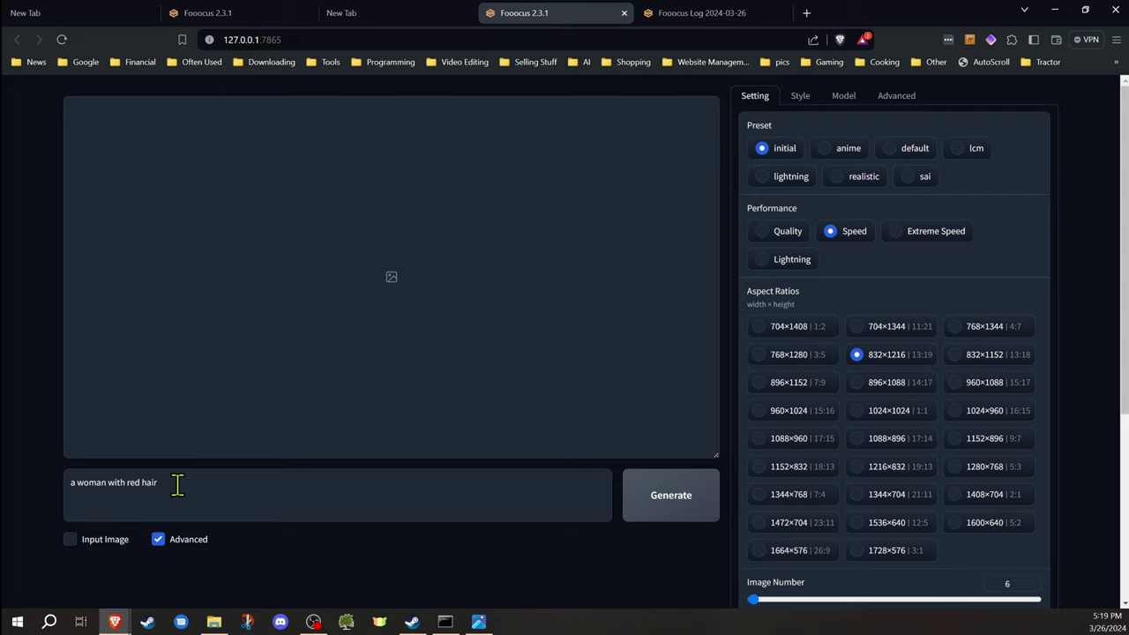
Wrap 'red' in triple parentheses for emphasis, then remove the parentheses again
key(ctrl+Left)
key(ctrl+Left)
text((()
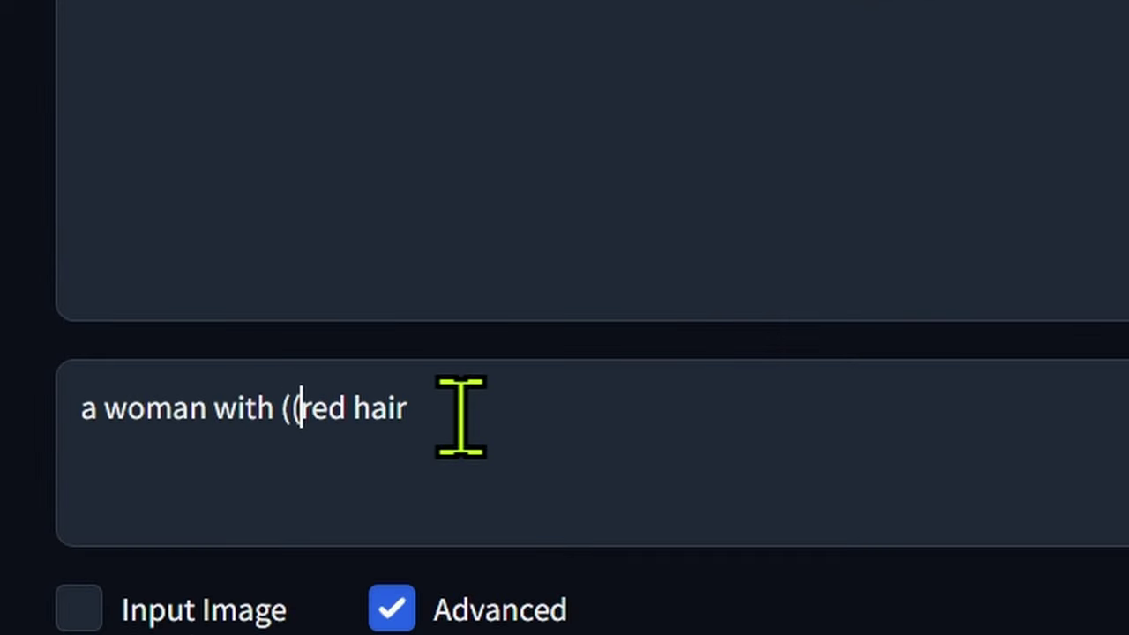
key(Right)
key(Right)
key(Right)
key(Right)
key(Right)
key(Right)
key(Right)
key(Right)
text()))
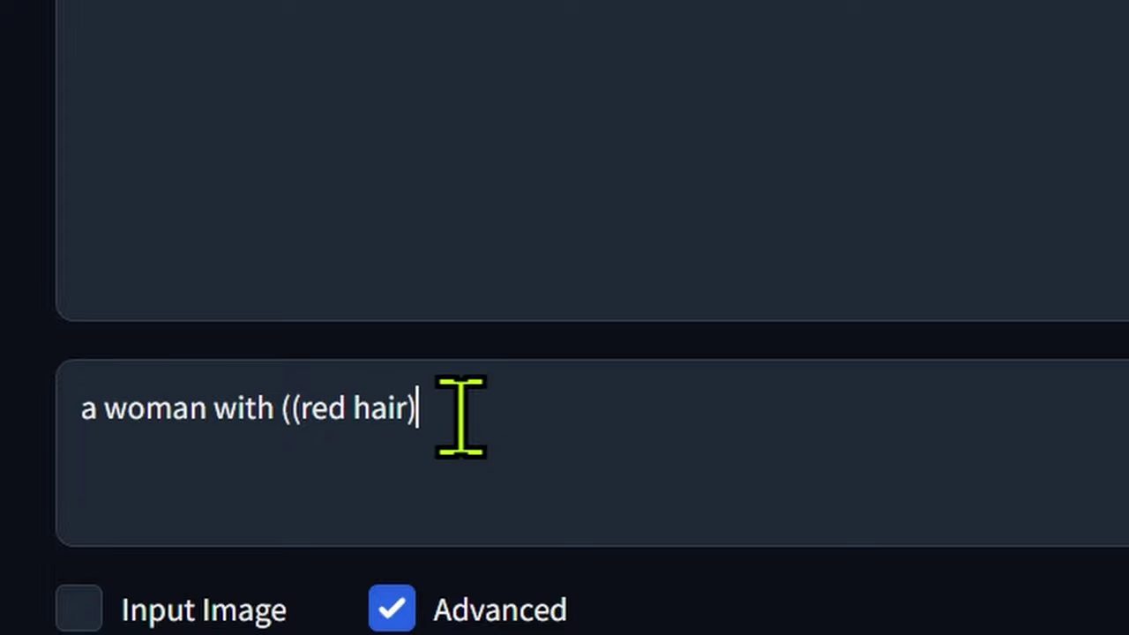
key(BackSpace)
key(BackSpace)
key(Left)
key(Left)
key(Left)
key(Left)
key(Left)
key(Left)
key(Left)
key(Left)
key(BackSpace)
key(BackSpace)
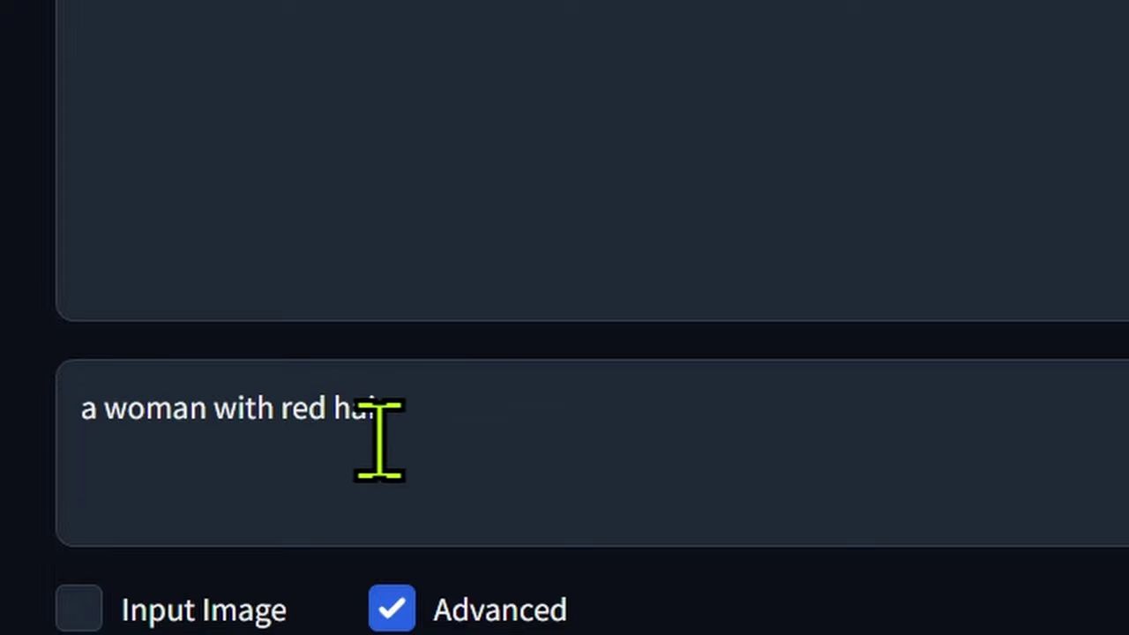
Adjust the attention weight on 'hair' with Ctrl+Up/Down, stepping between 1.1 and 1.2
click(364, 415)
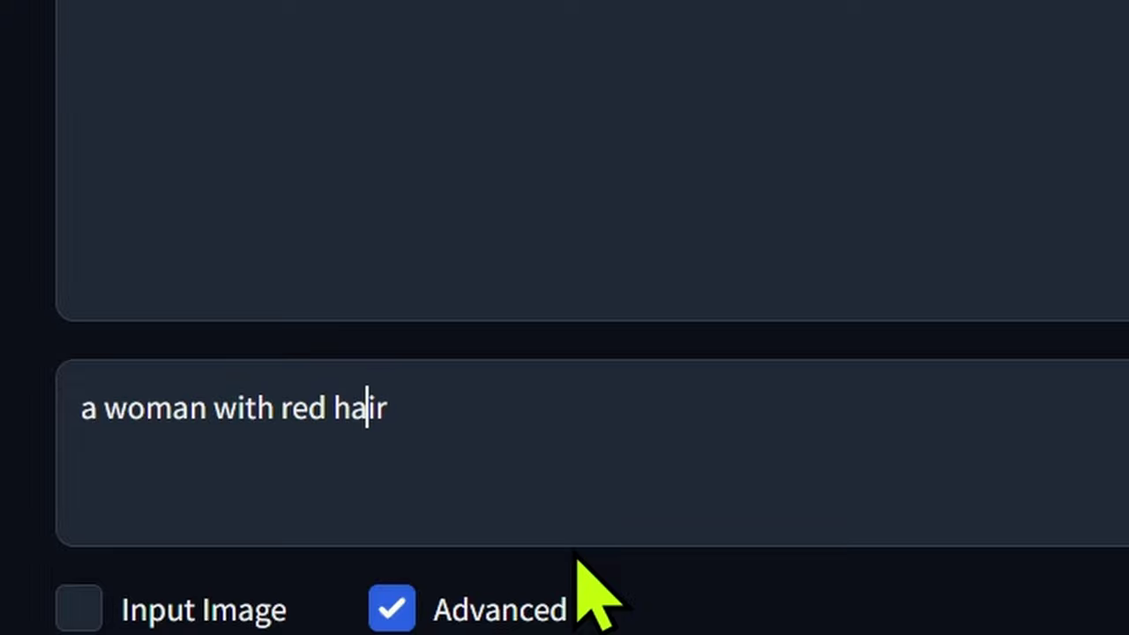
key(ctrl+Up)
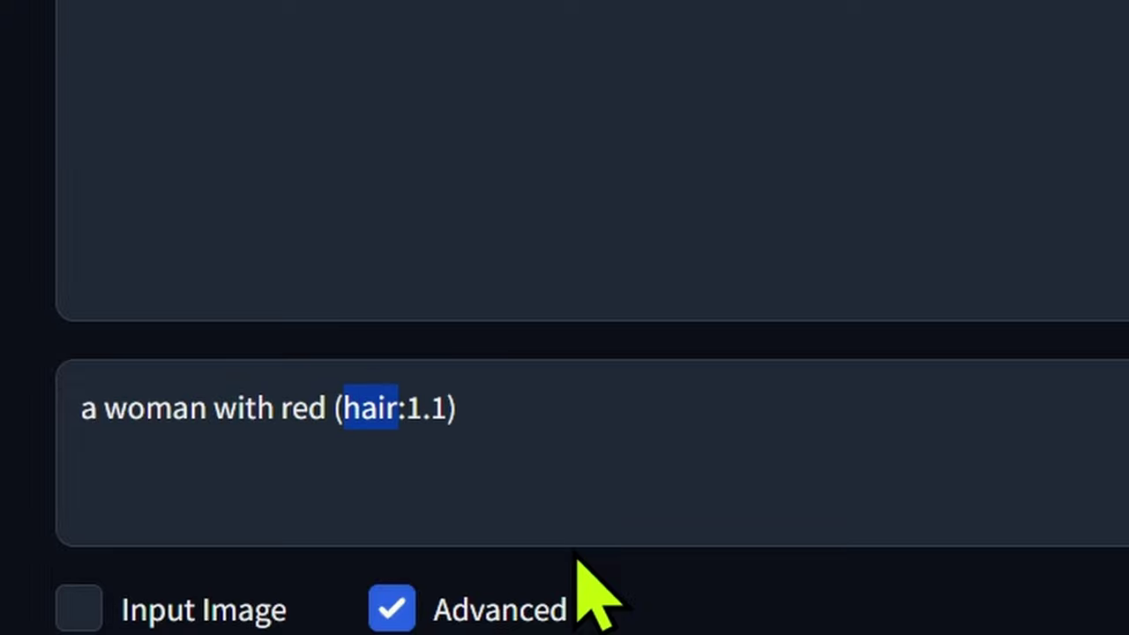
key(ctrl+Down)
key(ctrl+Down)
key(ctrl+Down)
key(ctrl+Up)
key(ctrl+Up)
key(ctrl+Up)
key(ctrl+Up)
key(ctrl+Down)
key(ctrl+Down)
key(ctrl+Down)
key(ctrl+Down)
key(ctrl+Up)
key(ctrl+Up)
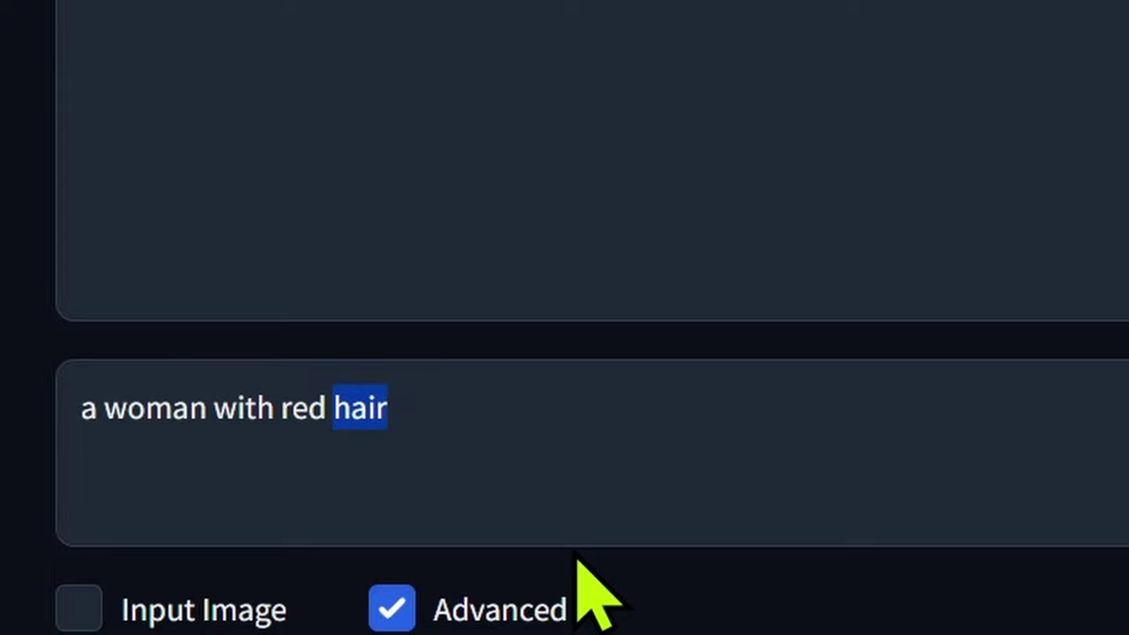
key(ctrl+Up)
key(ctrl+Up)
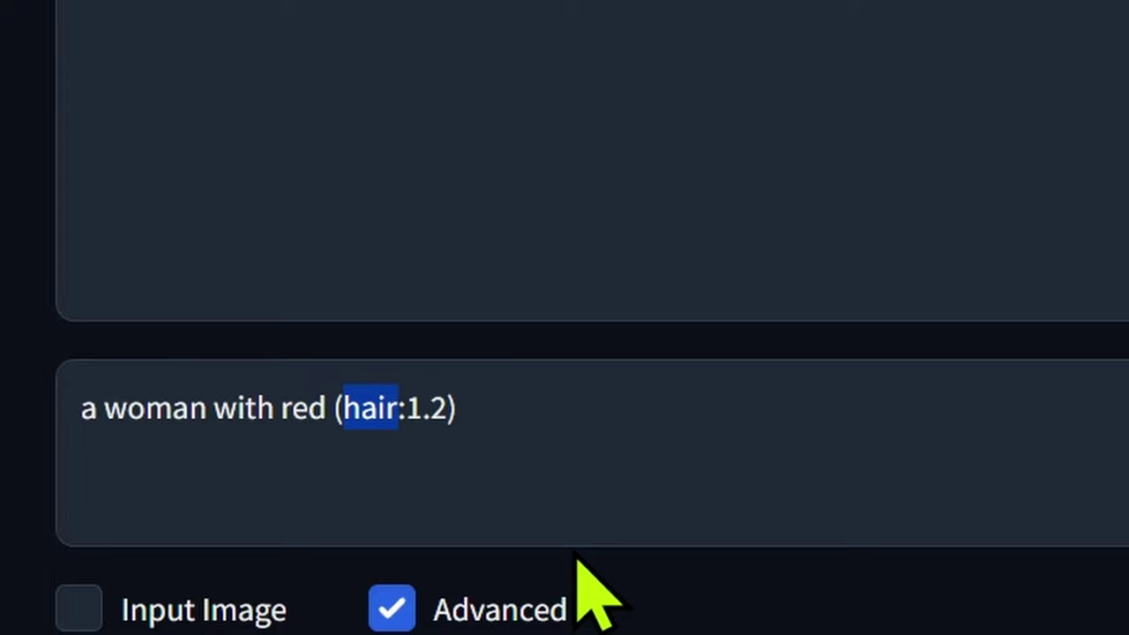
key(ctrl+Down)
key(ctrl+Up)
key(ctrl+Up)
key(ctrl+Up)
key(ctrl+Up)
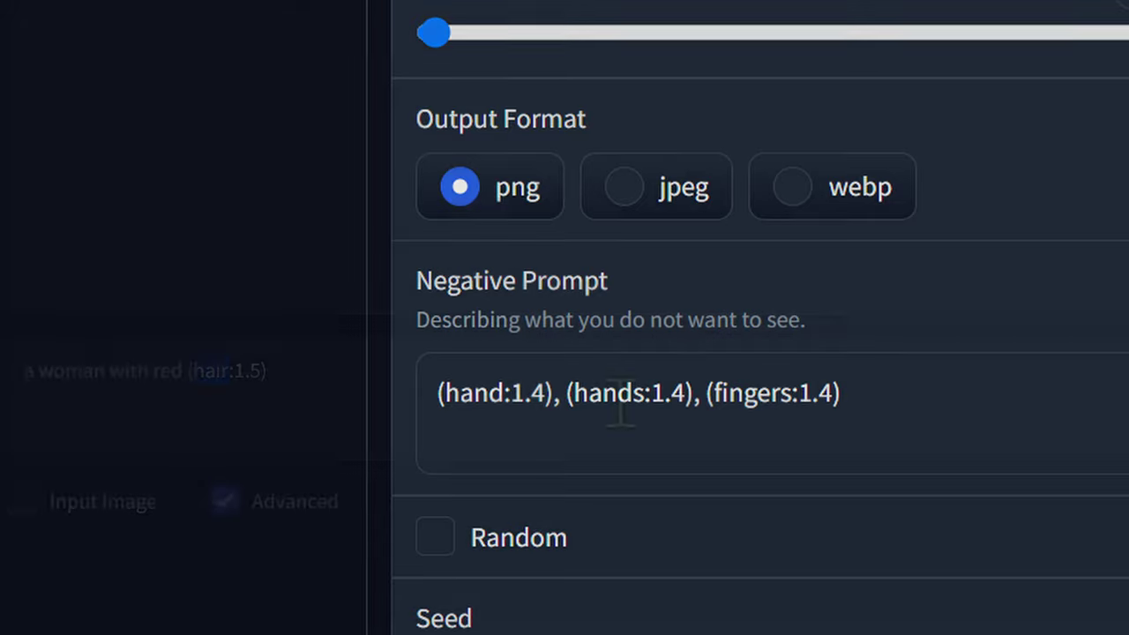
Drop the weight on 'hair', weight 'red hair' at 1.1, and select the 1.1
click(219, 372)
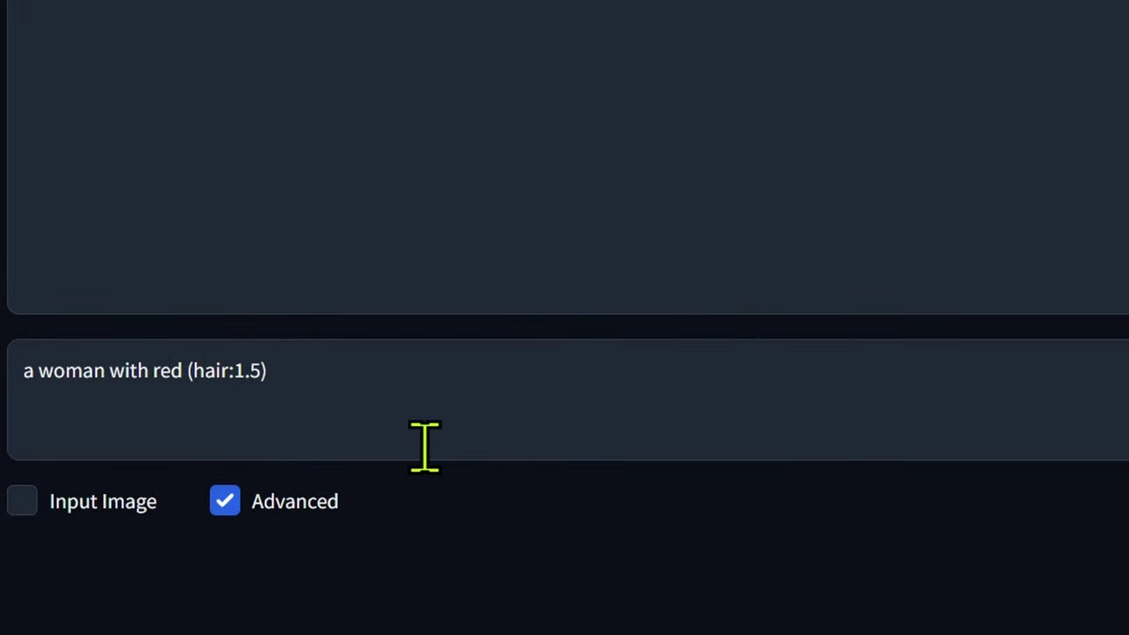
key(ctrl+Down)
key(ctrl+Down)
key(ctrl+Down)
key(ctrl+Down)
key(ctrl+Down)
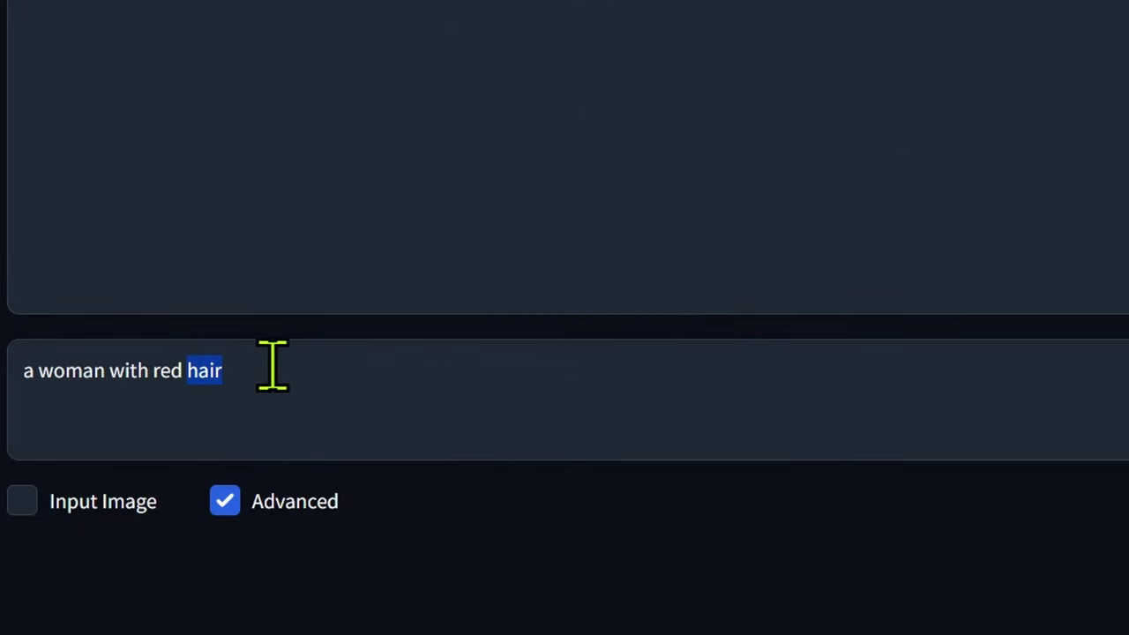
drag(294, 376, 153, 372)
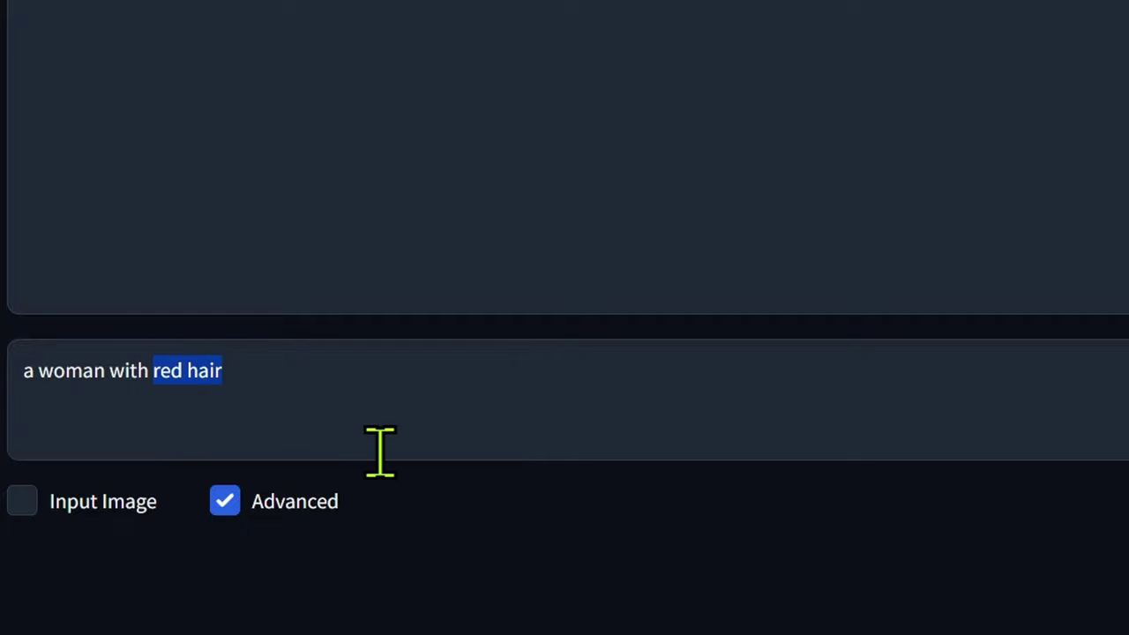
key(ctrl+Up)
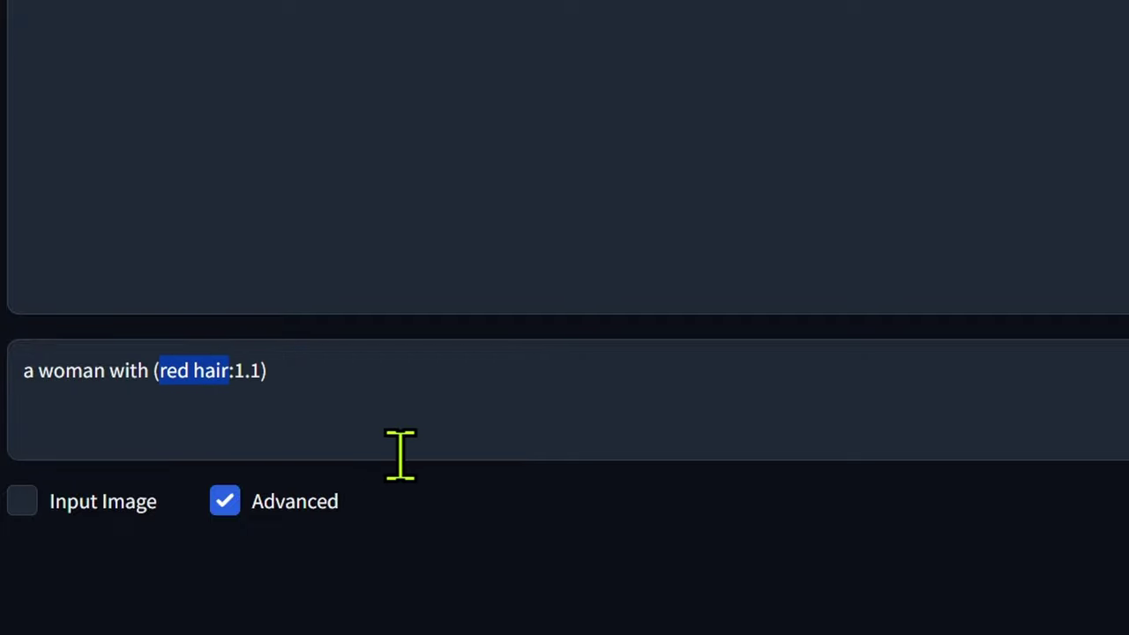
click(413, 391)
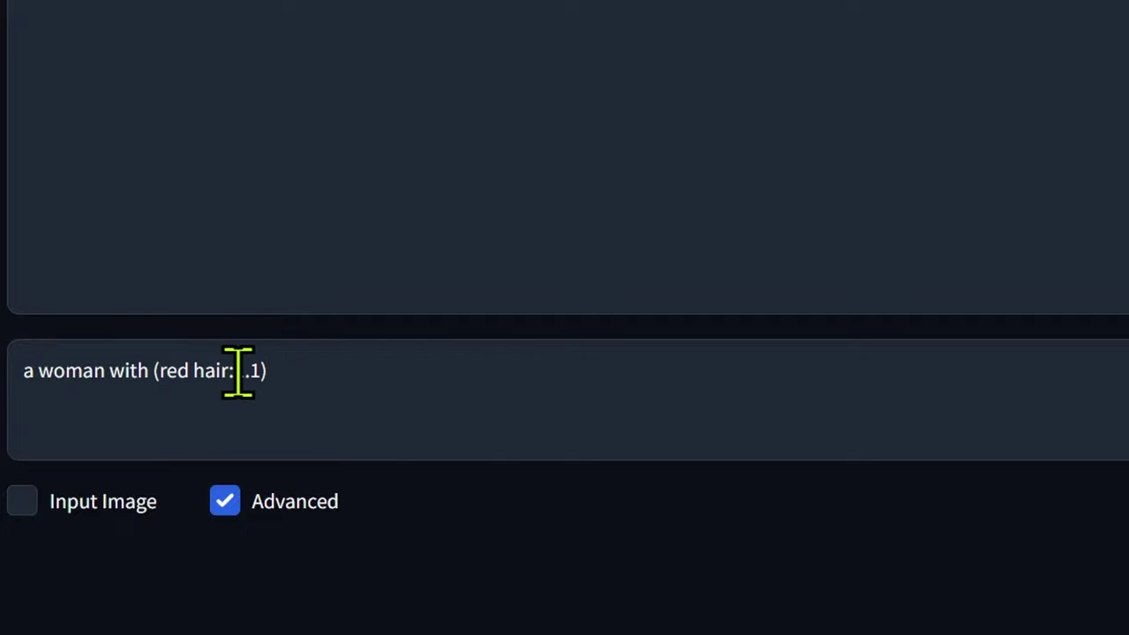
drag(236, 370, 258, 371)
Paste __weight_up__ over 1.1 so the prompt reads '(red hair:__weight_up__)'
right_click(243, 381)
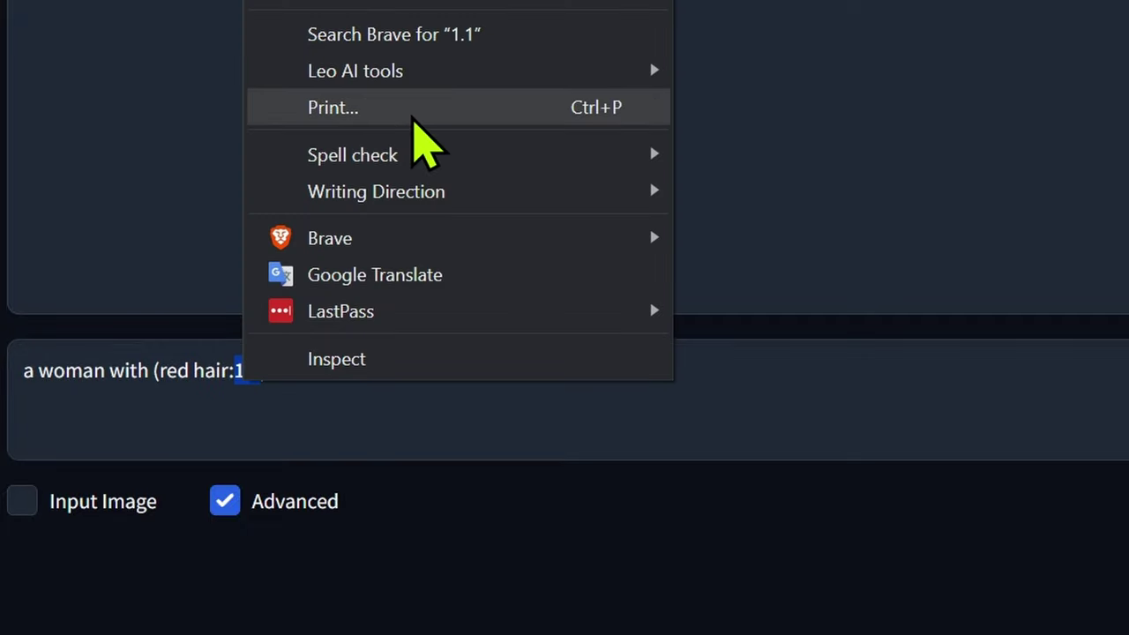
click(419, 2)
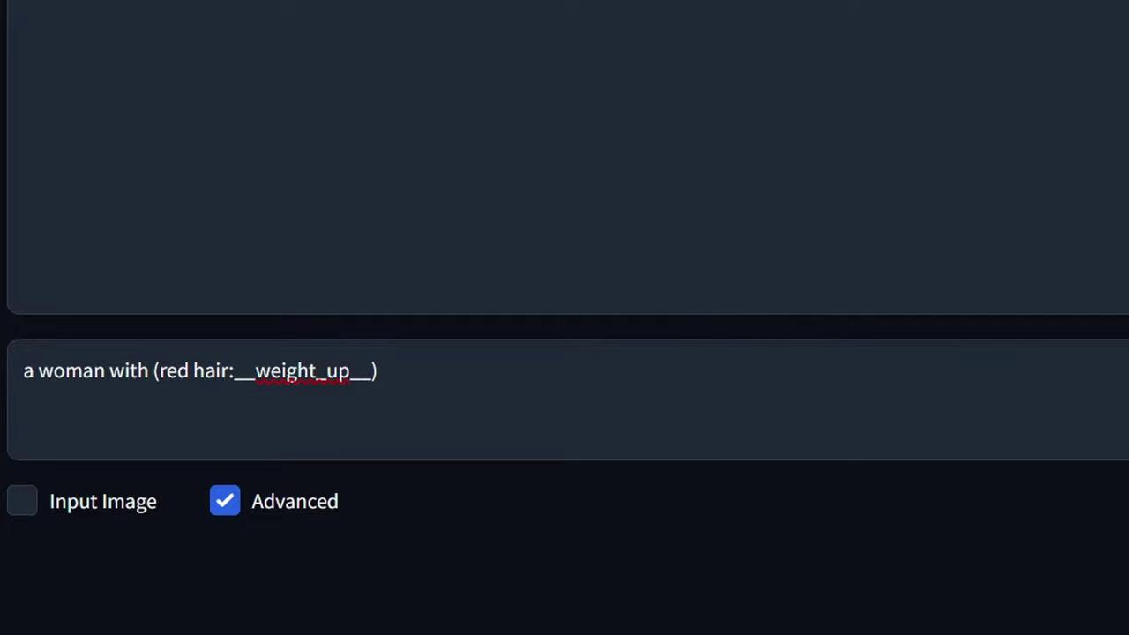
scroll(564, 317, up, 2)
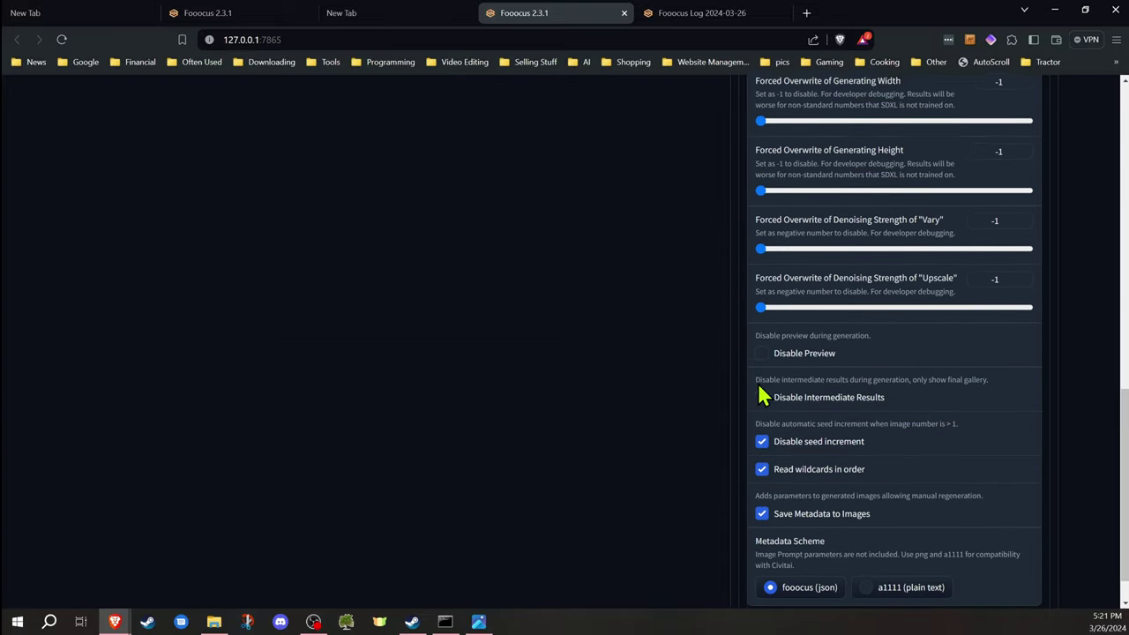
scroll(760, 395, down, 1)
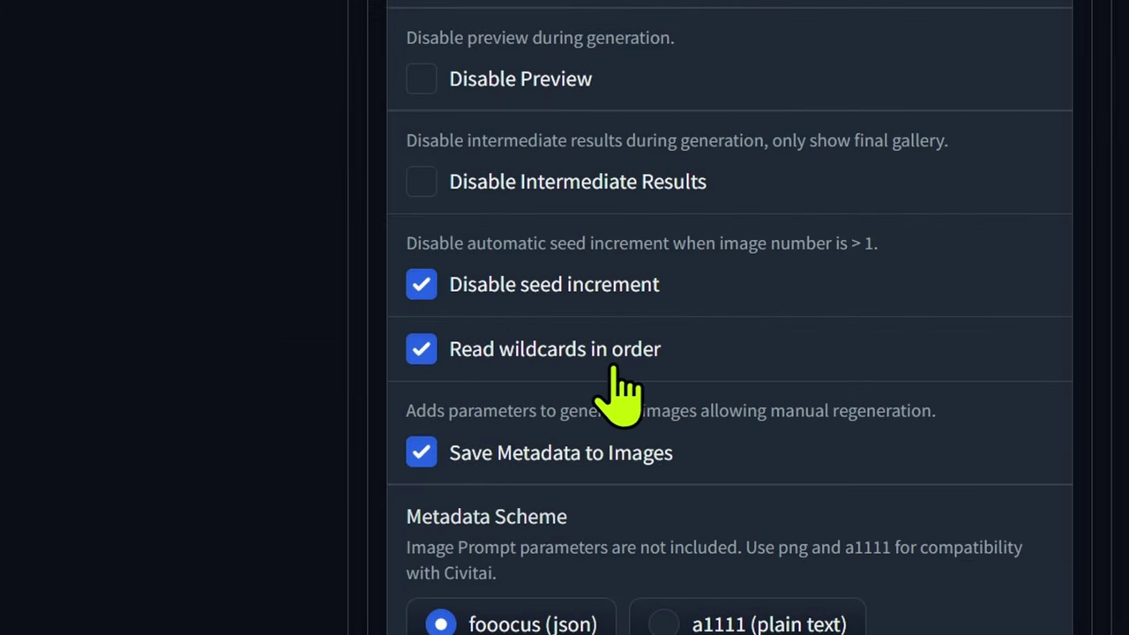
scroll(618, 388, up, 10)
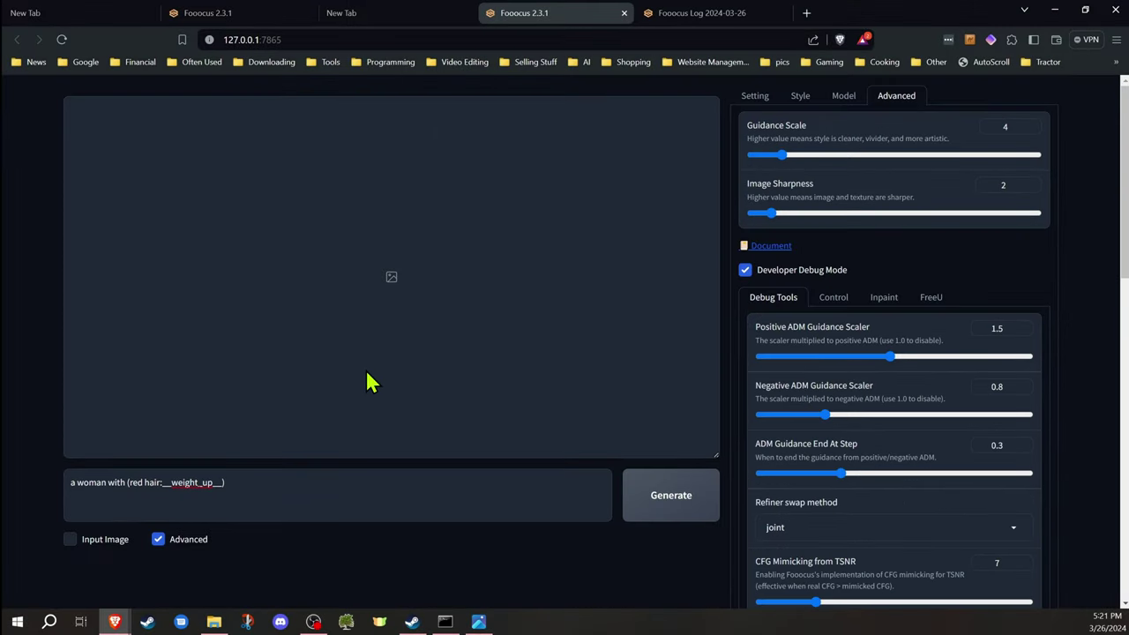
Close the red hair wildcard prompt with '_)' and review the Speed, 832×1216, 6 png settings
click(267, 486)
text(_))
click(755, 97)
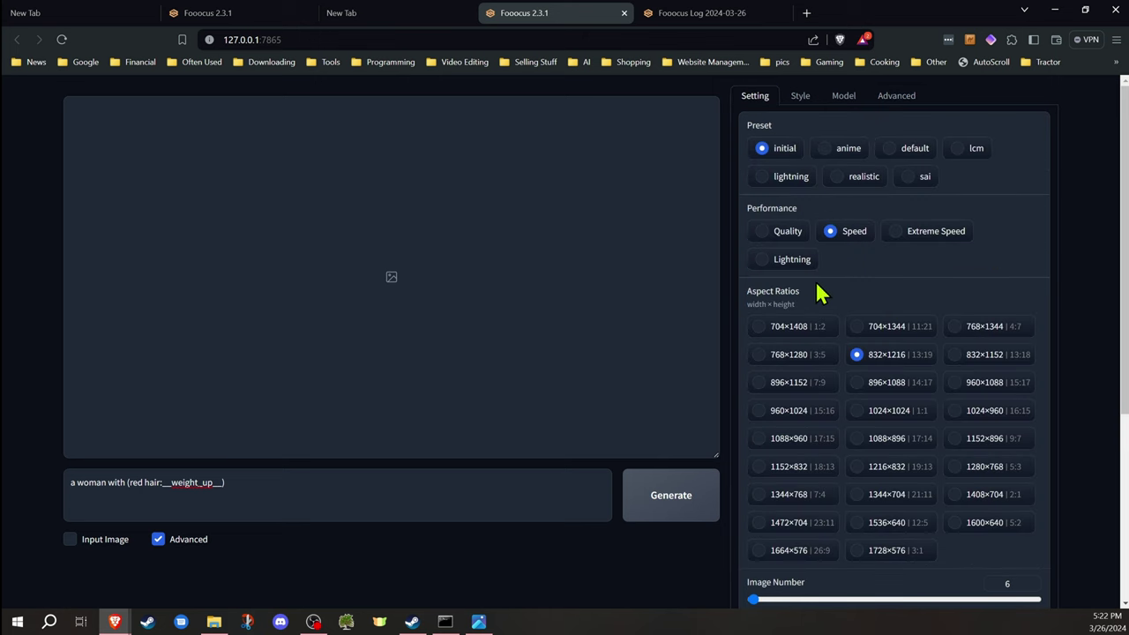
scroll(839, 282, down, 2)
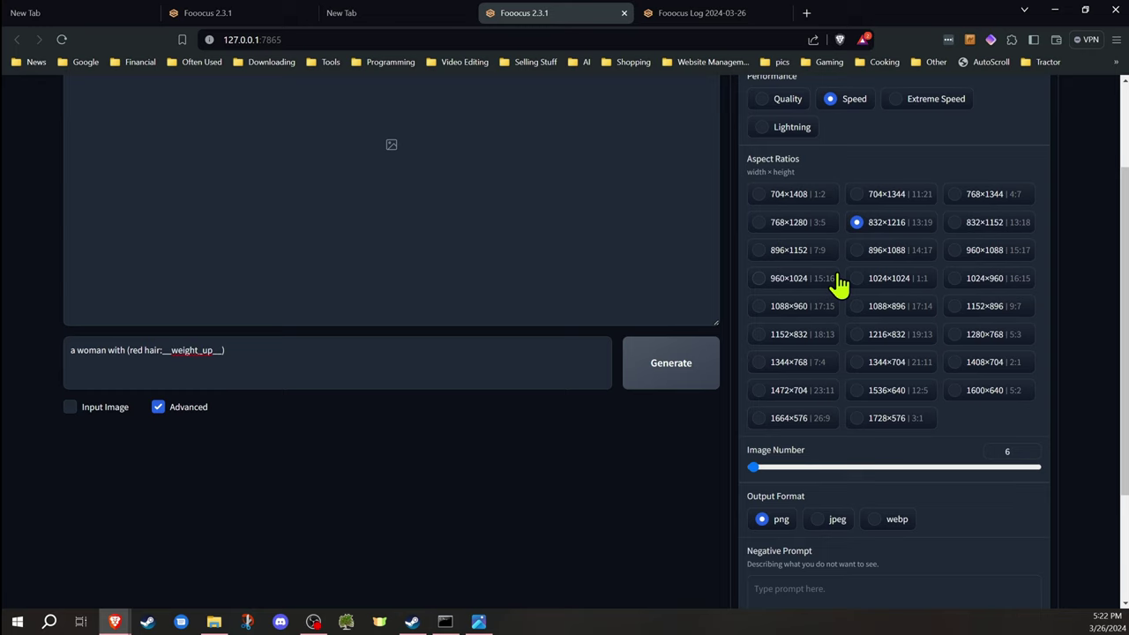
scroll(839, 284, down, 2)
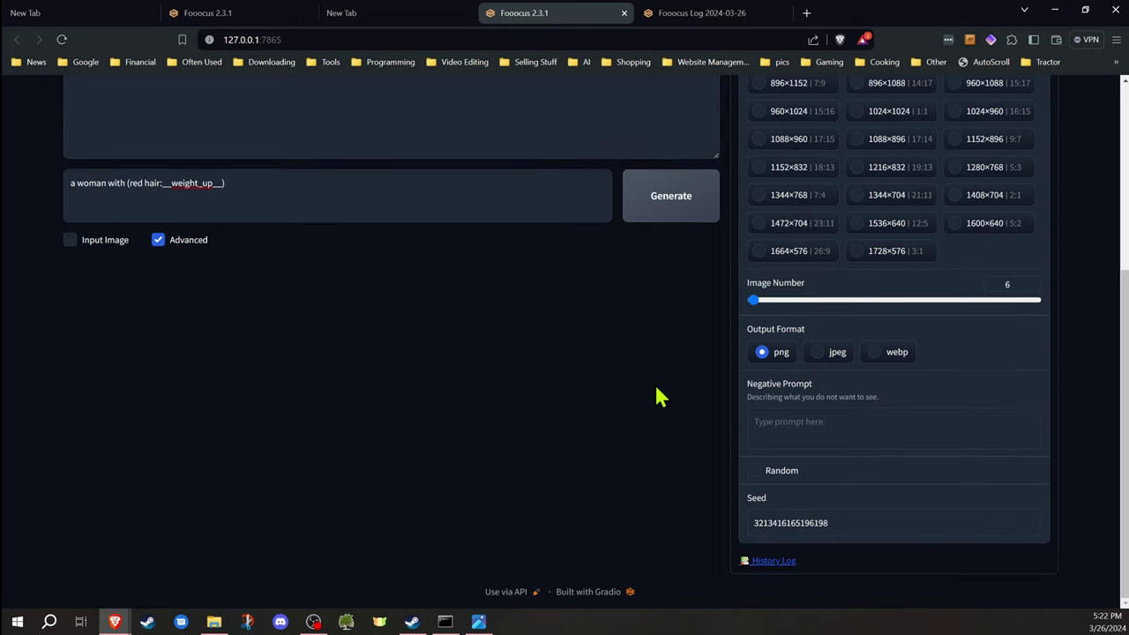
scroll(660, 396, up, 4)
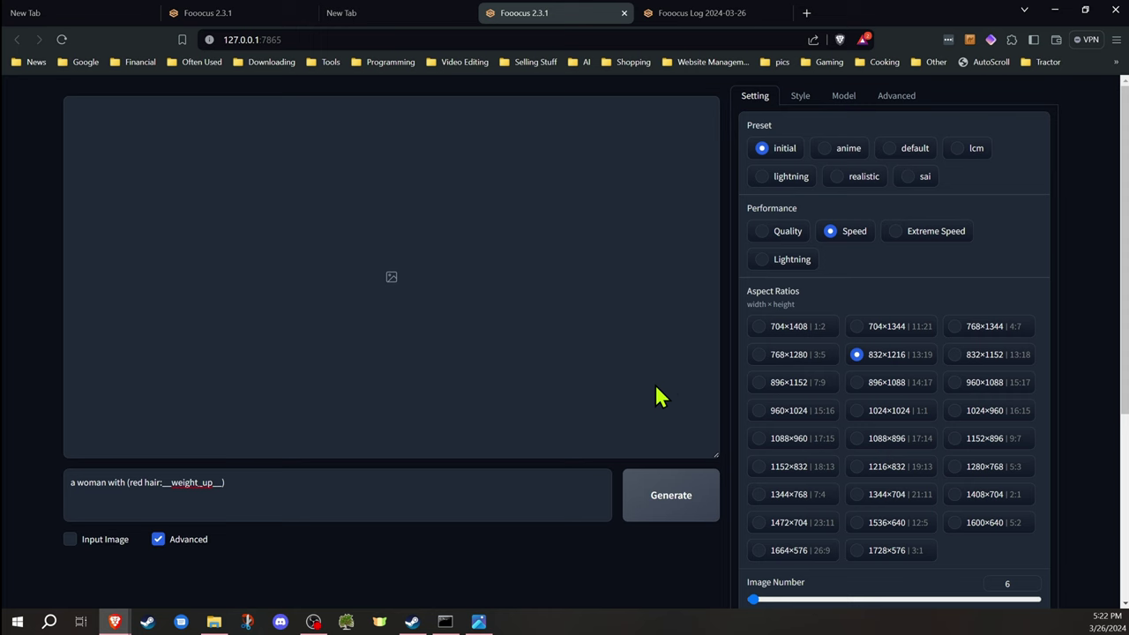
Generate six red-haired woman portraits from the wildcard prompt
click(668, 498)
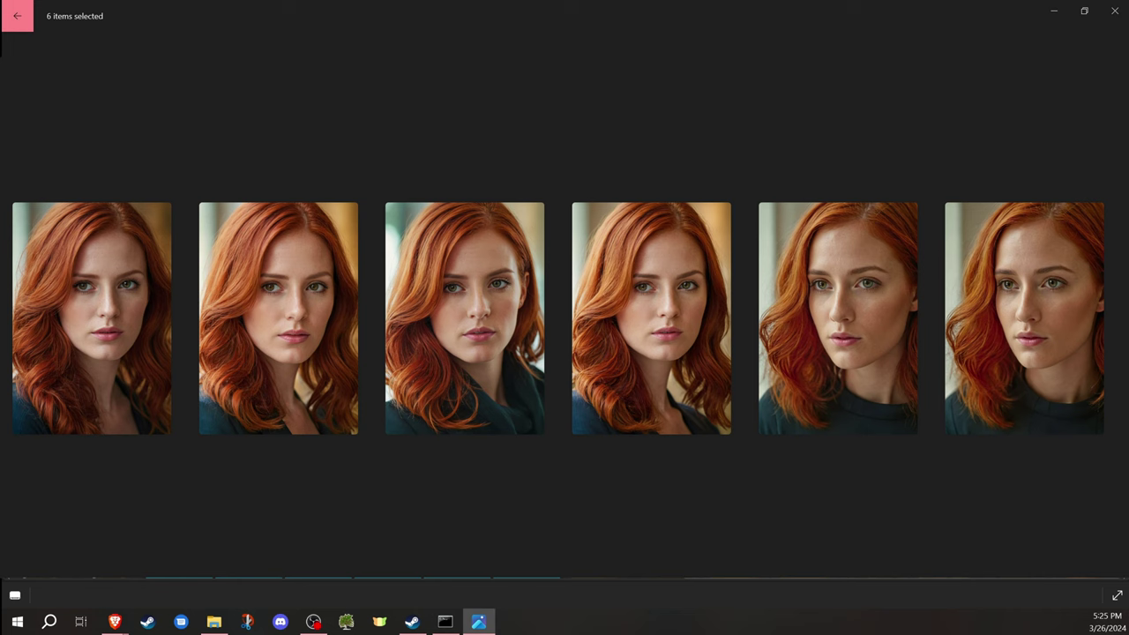
Tidy the line breaks between the '(turtle:0.4) on a rock' and '(seagull:0.6) on a rock' prompt lines
click(1116, 12)
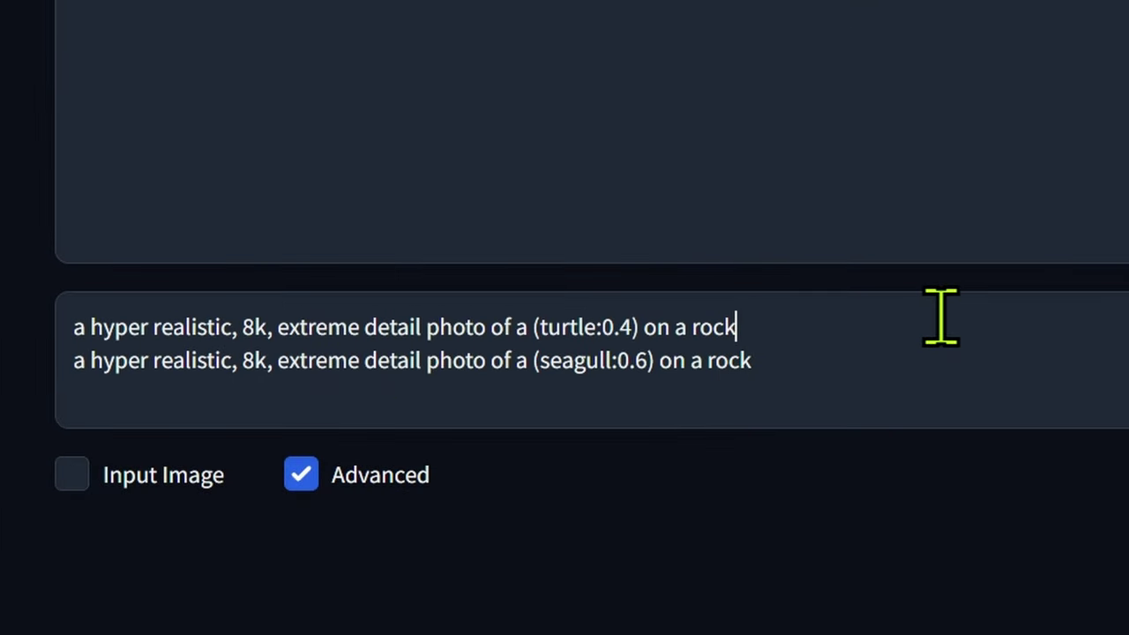
click(806, 353)
click(810, 322)
click(801, 369)
click(790, 324)
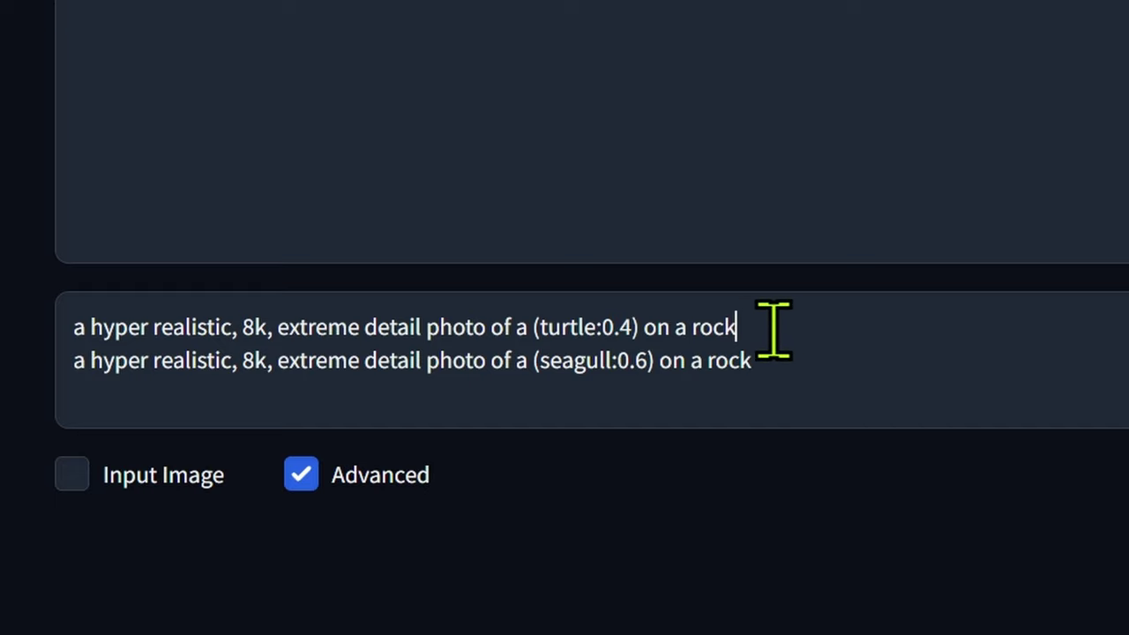
key(Return)
key(BackSpace)
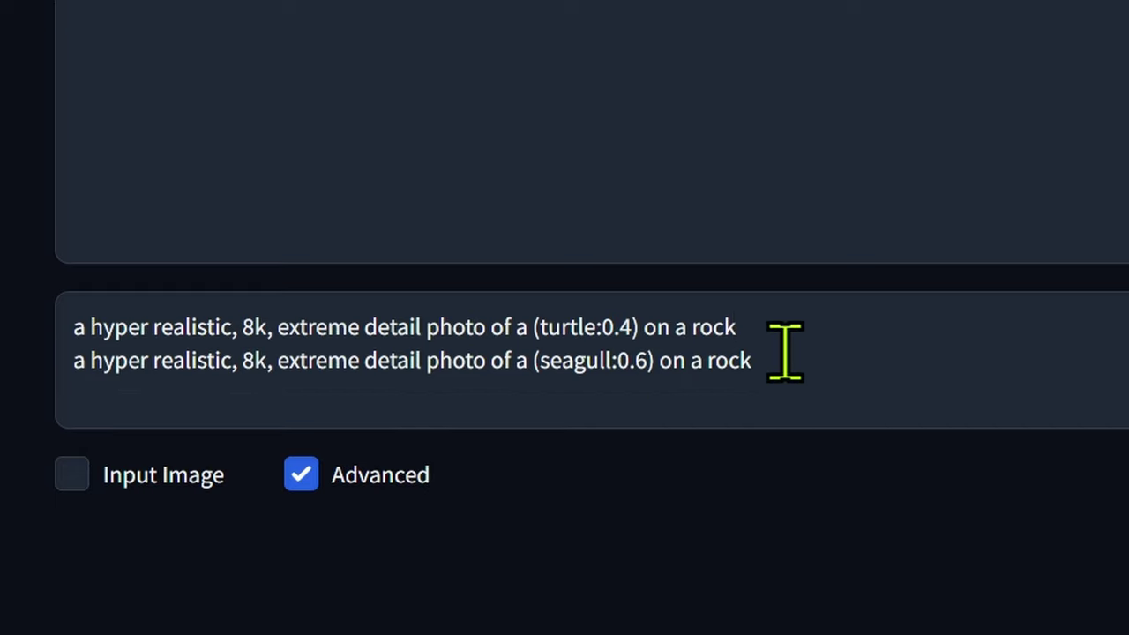
click(789, 355)
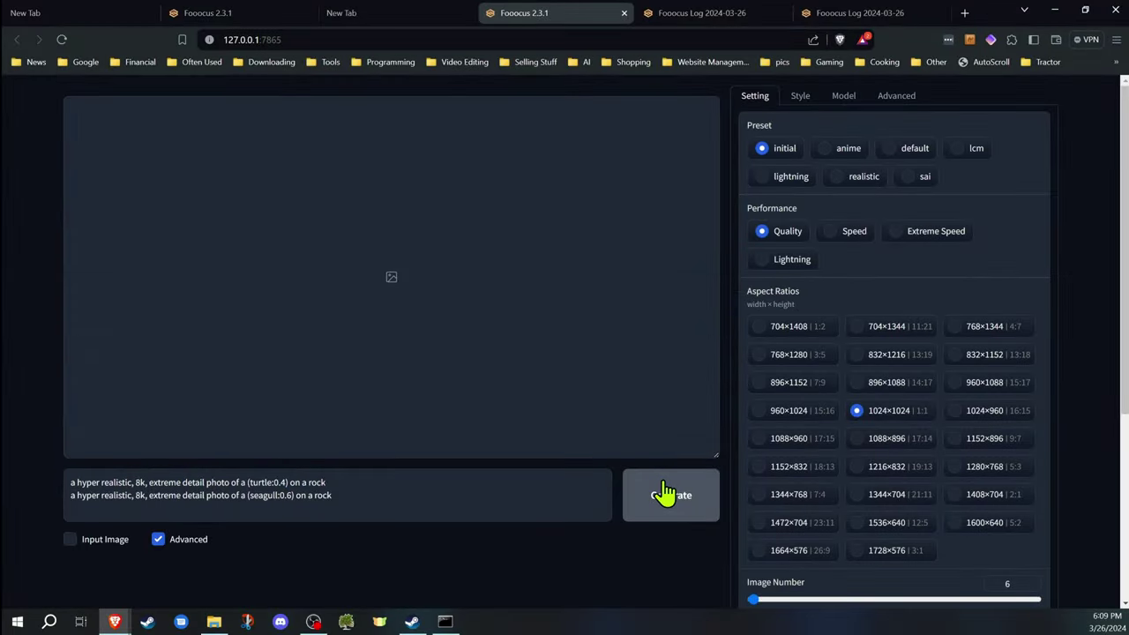
Generate the turtle 0.4 / seagull 0.6 blend, check the seagull weight, and enlarge a result
click(666, 495)
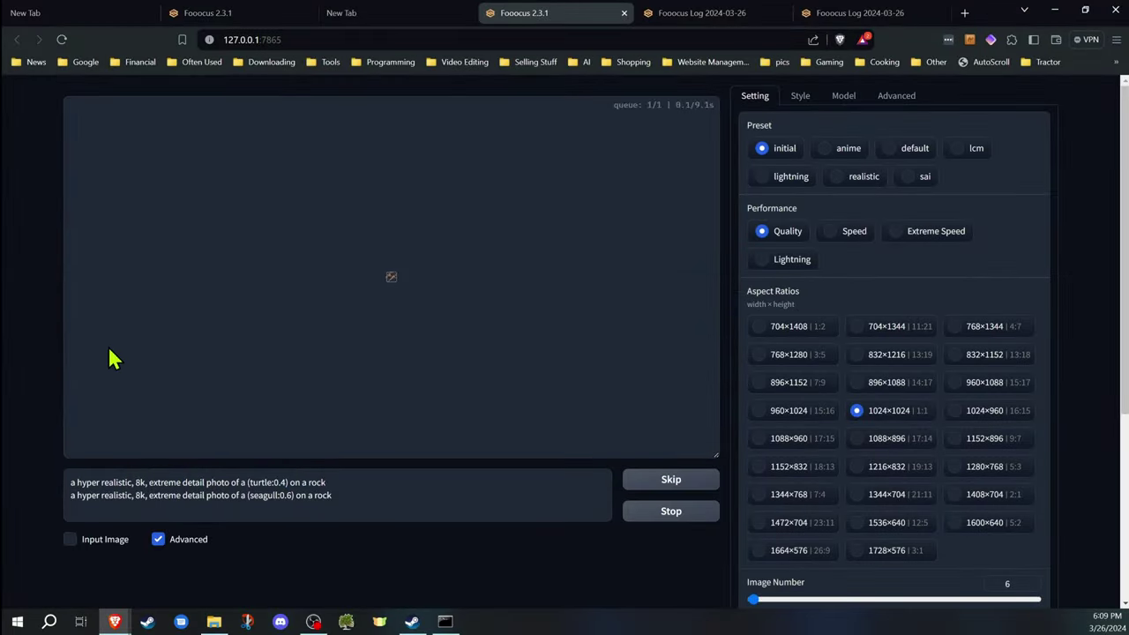
click(285, 515)
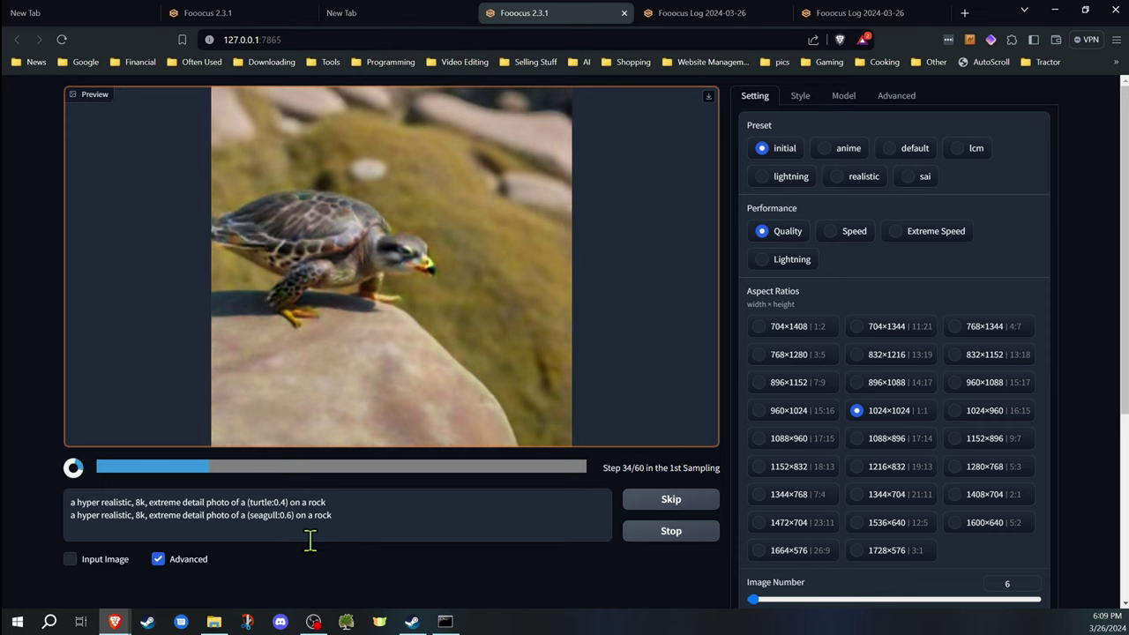
click(294, 540)
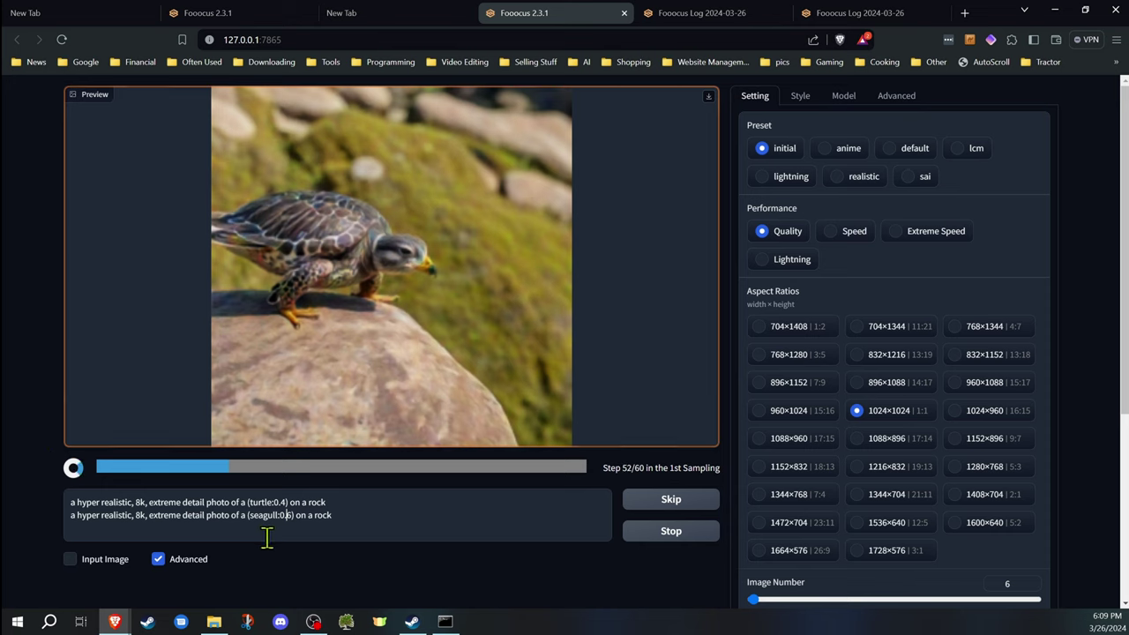
click(344, 515)
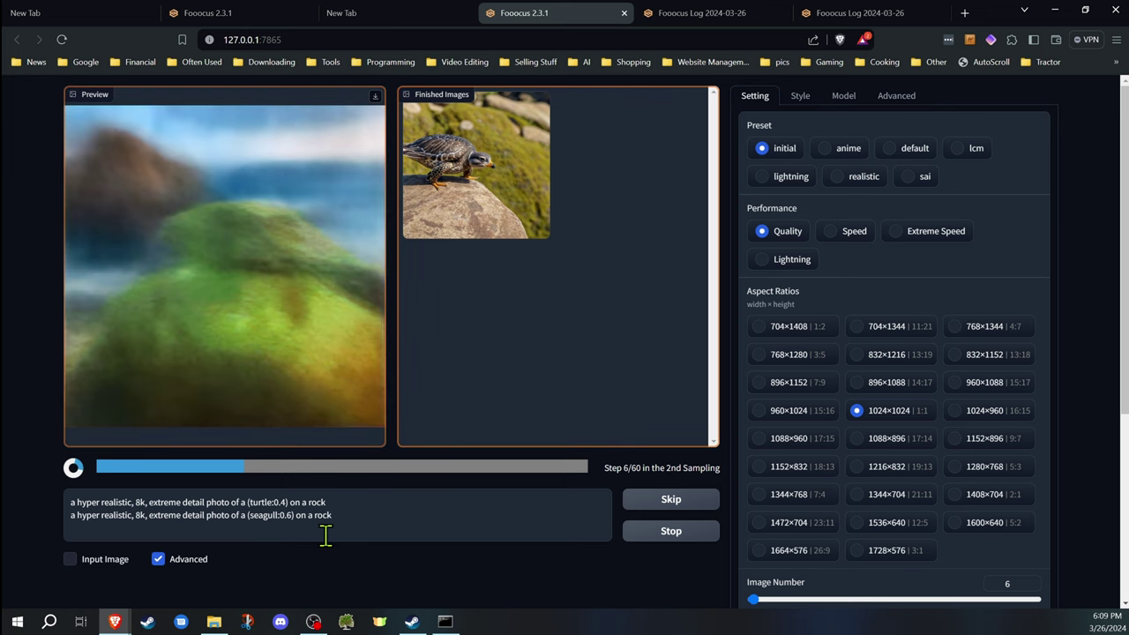
click(558, 309)
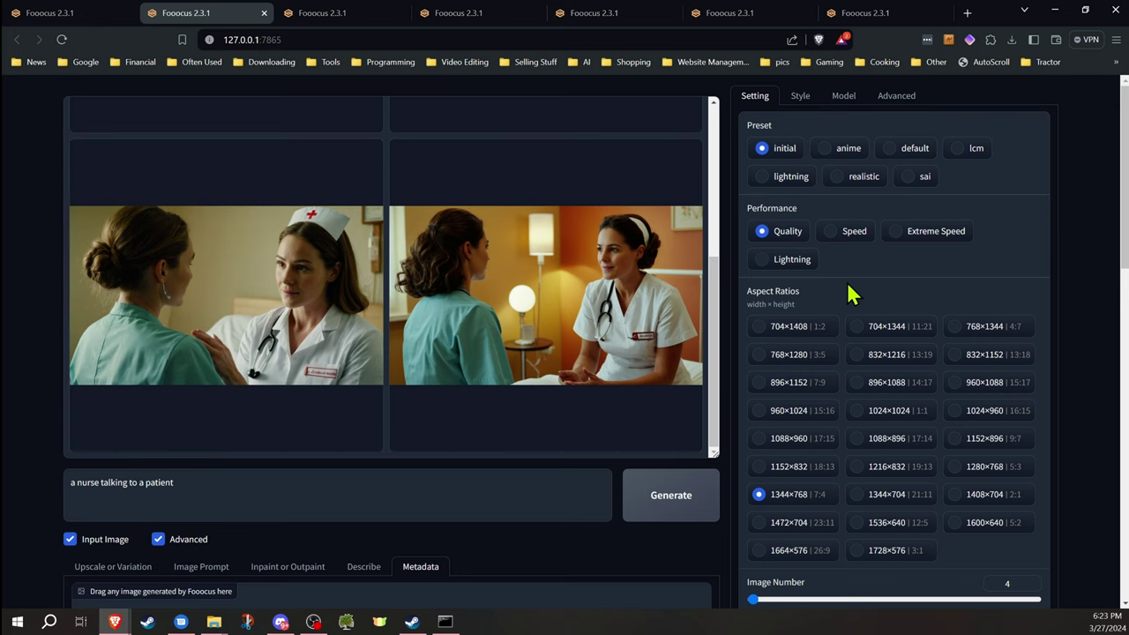
Browse the nurse results and the doctor-talking-to-a-patient results, then the celebrity-in-a-dress images
drag(719, 326, 691, 188)
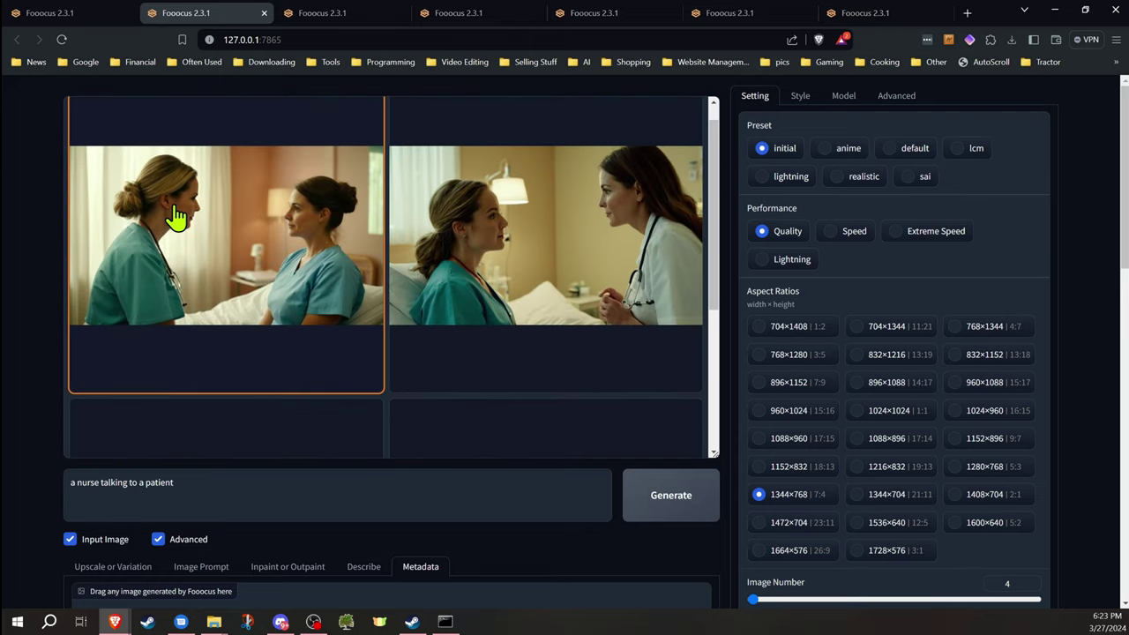
scroll(189, 344, up, 3)
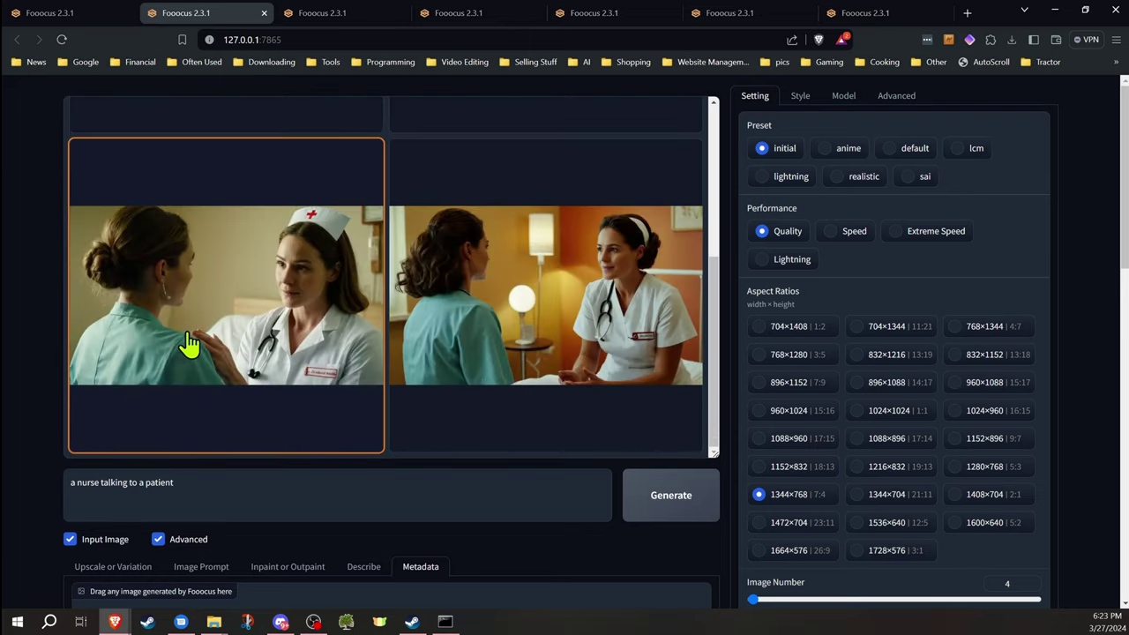
scroll(214, 285, down, 3)
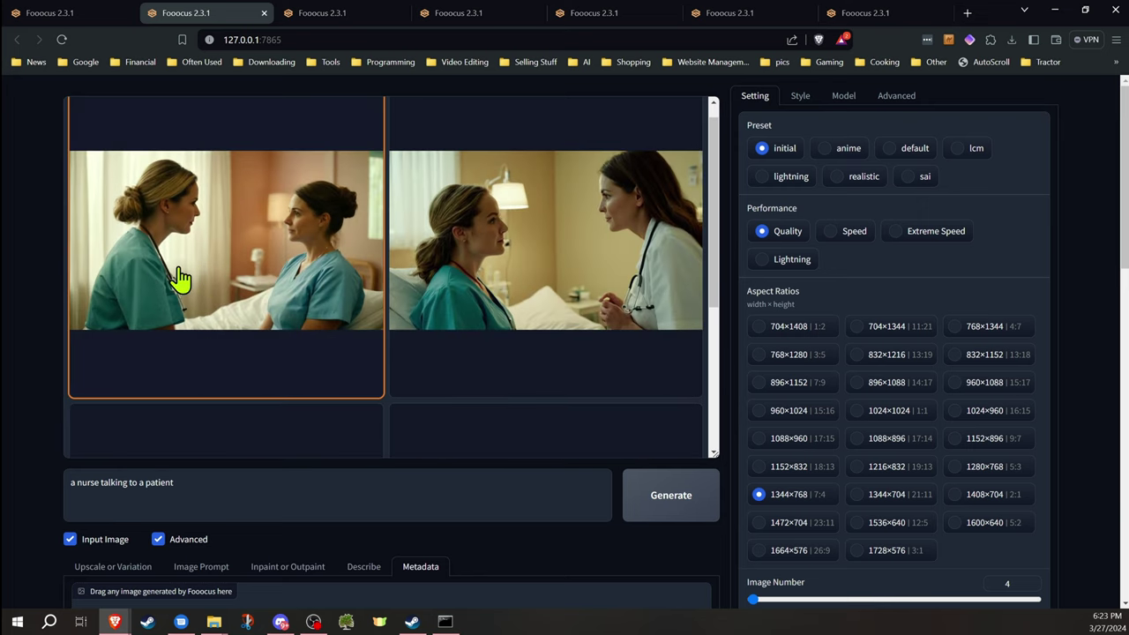
key(ctrl+Tab)
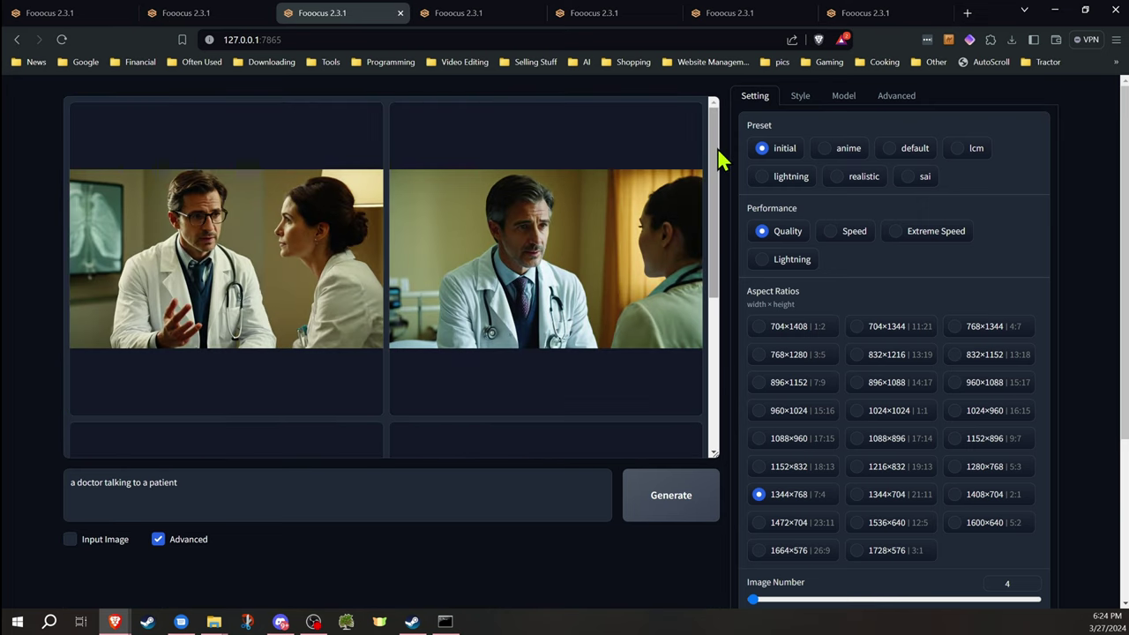
drag(721, 163, 698, 156)
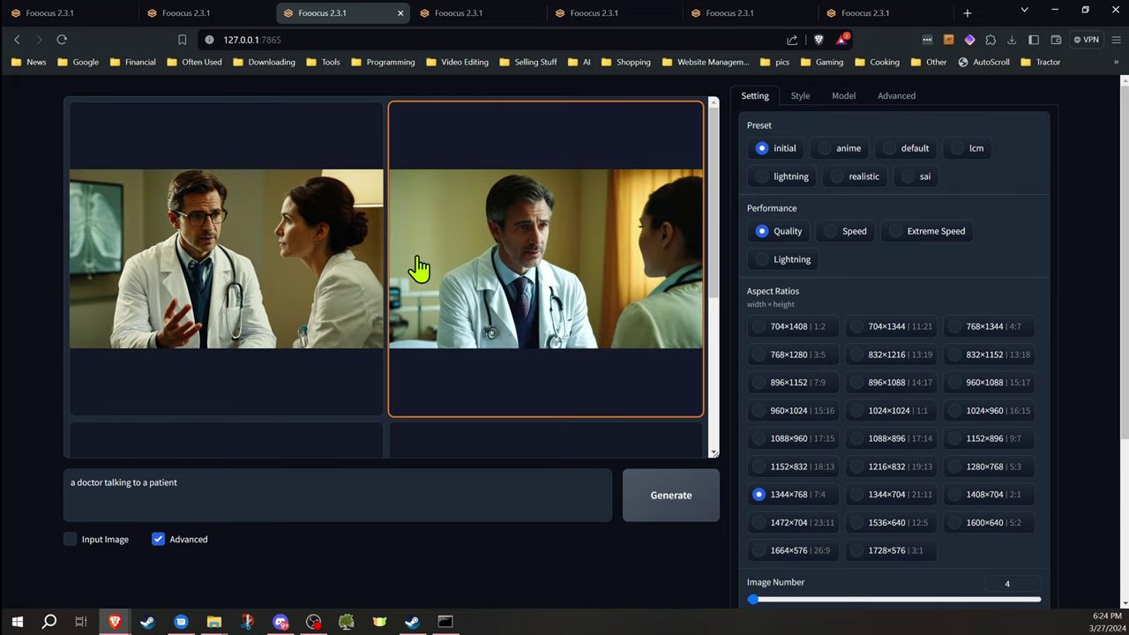
click(486, 12)
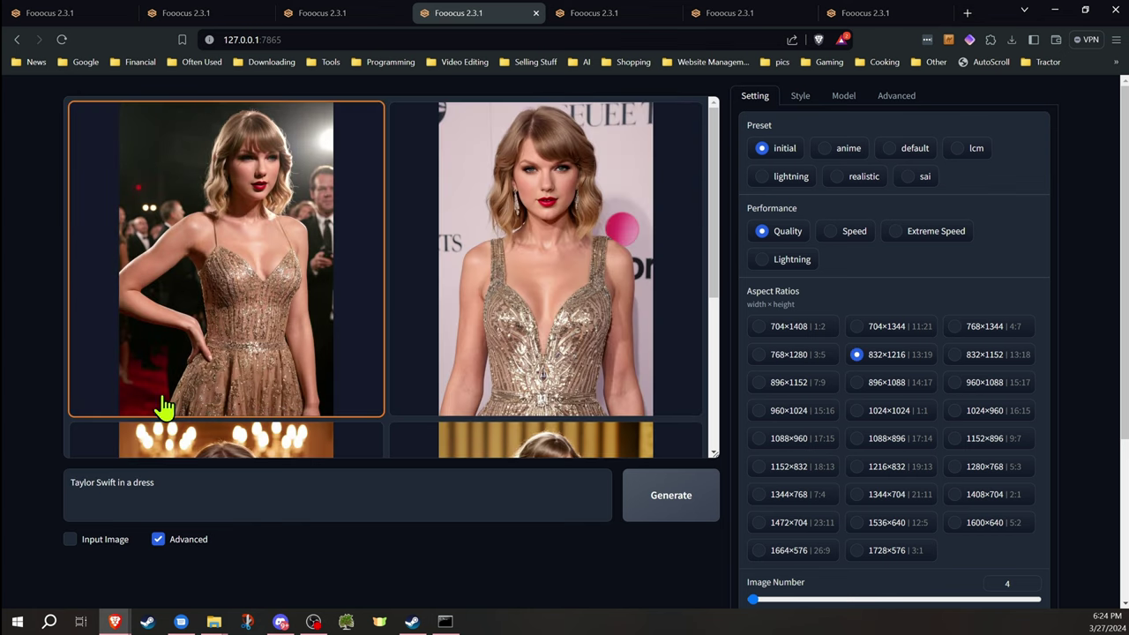
Compare the celebrity-in-a-dress gallery with 'a woman in a dress', then open the blue-eyed woman results
drag(716, 201, 695, 210)
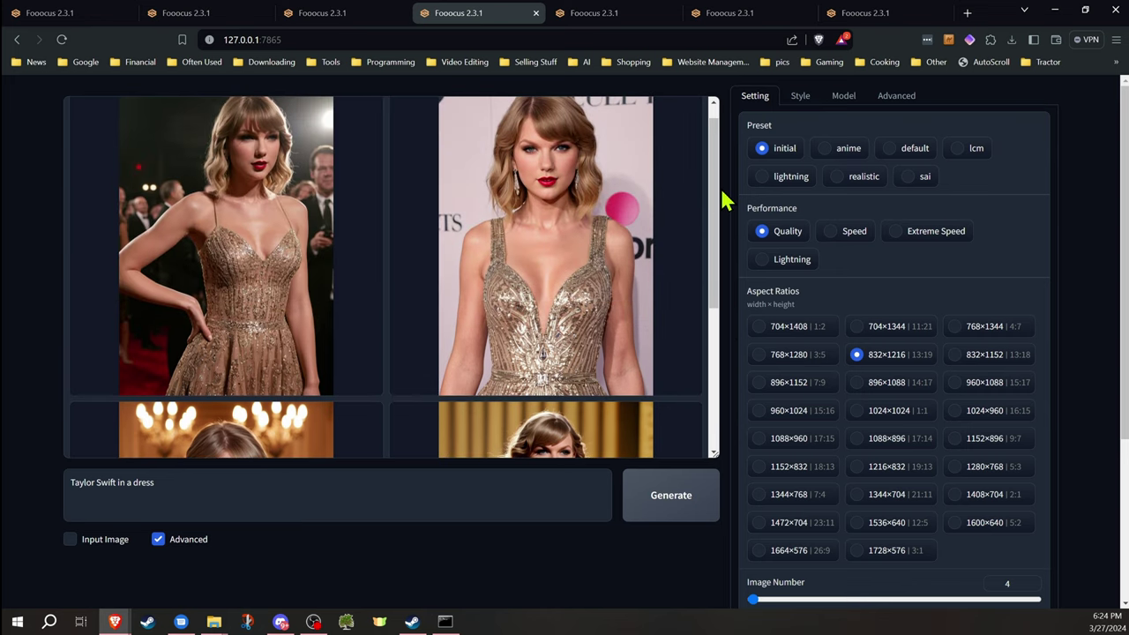
drag(716, 275, 708, 444)
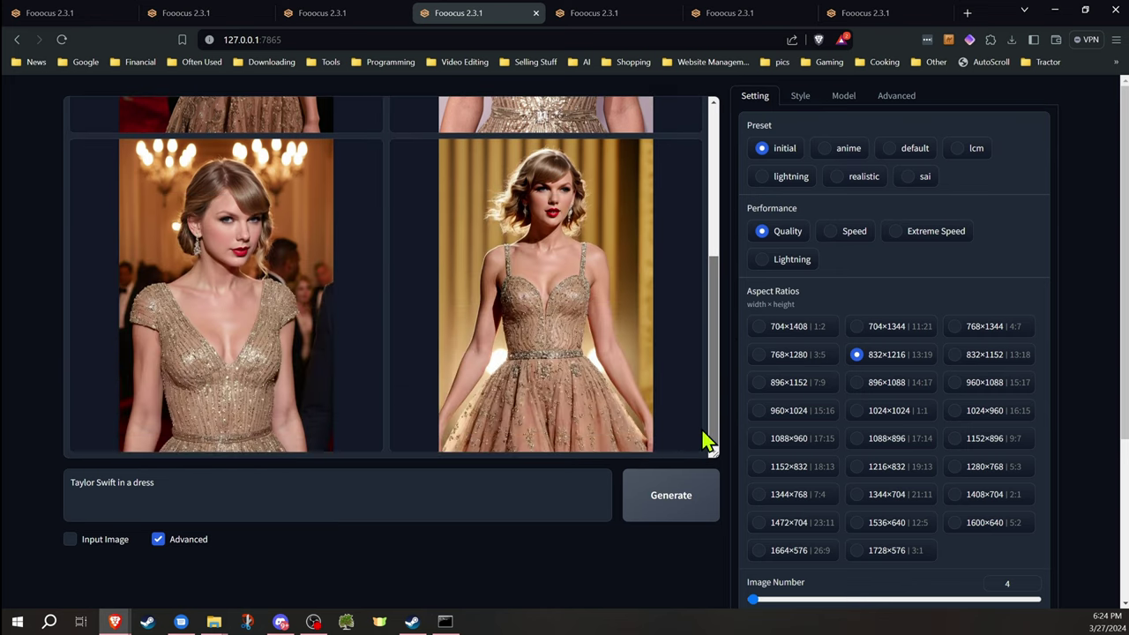
click(607, 13)
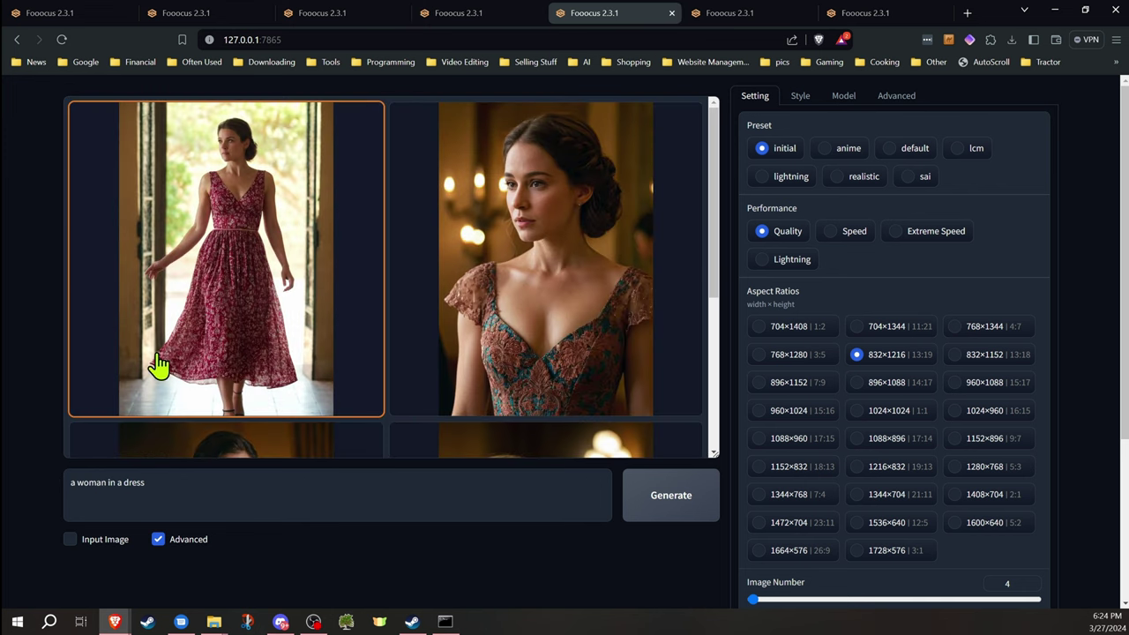
drag(716, 162, 721, 320)
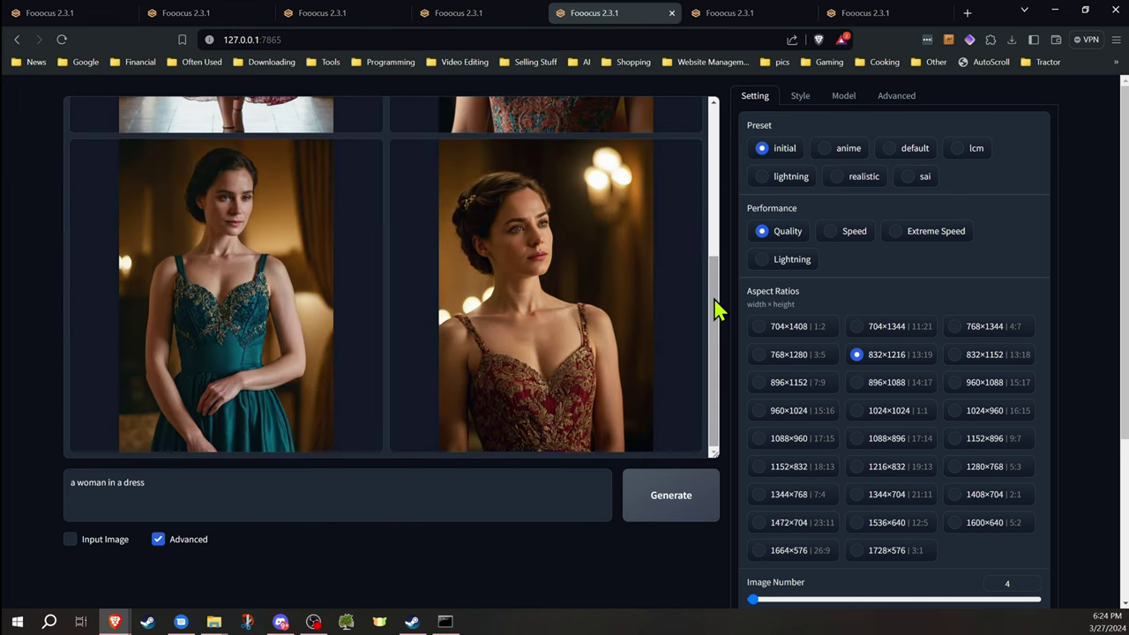
click(481, 14)
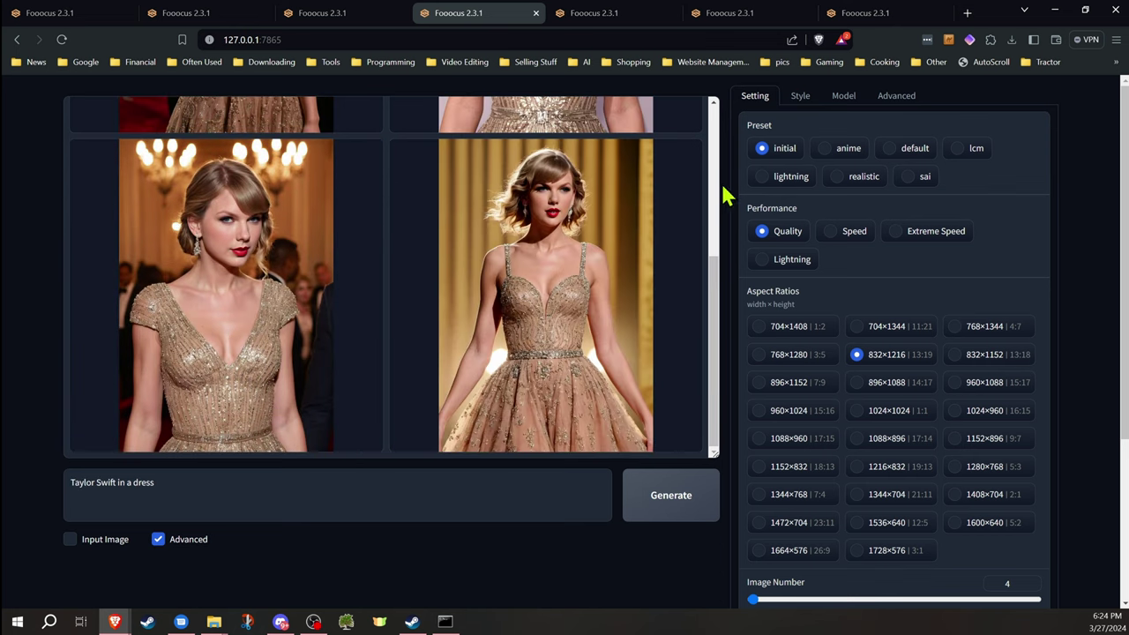
scroll(605, 335, up, 2)
scroll(595, 327, down, 2)
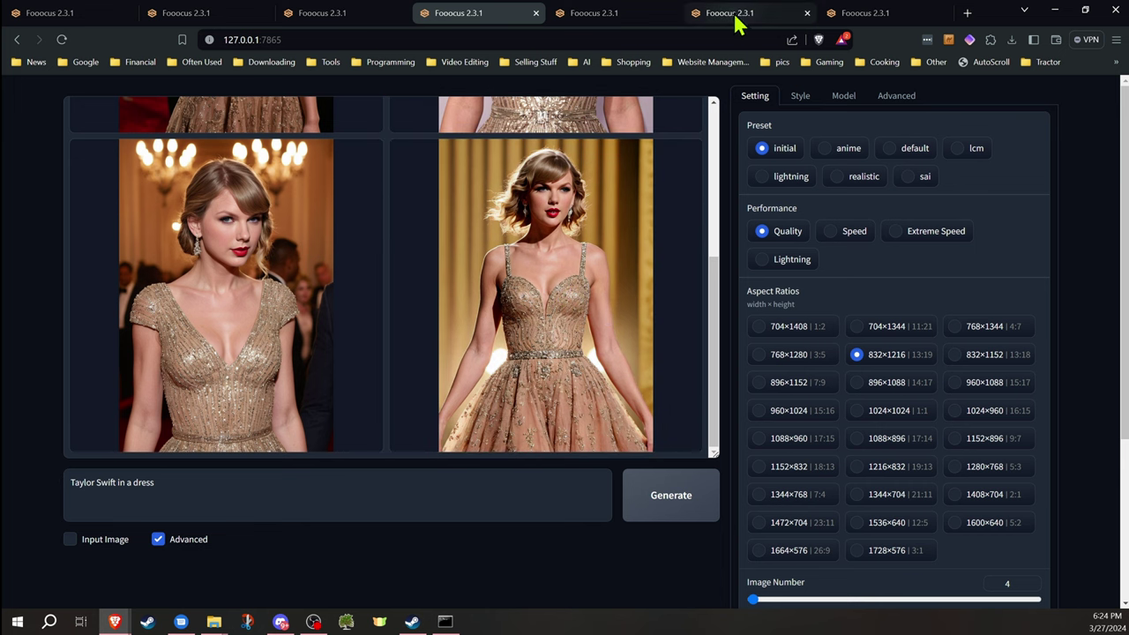
click(737, 24)
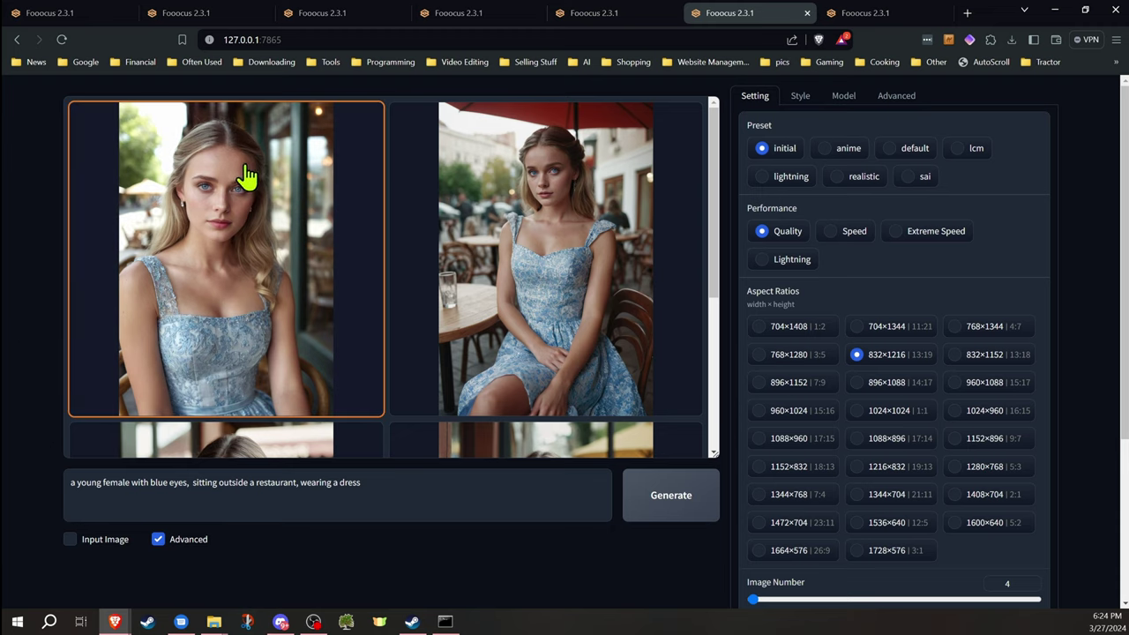
Scroll the blue-eyed woman gallery, then browse the brown-eyed woman results
scroll(706, 264, down, 5)
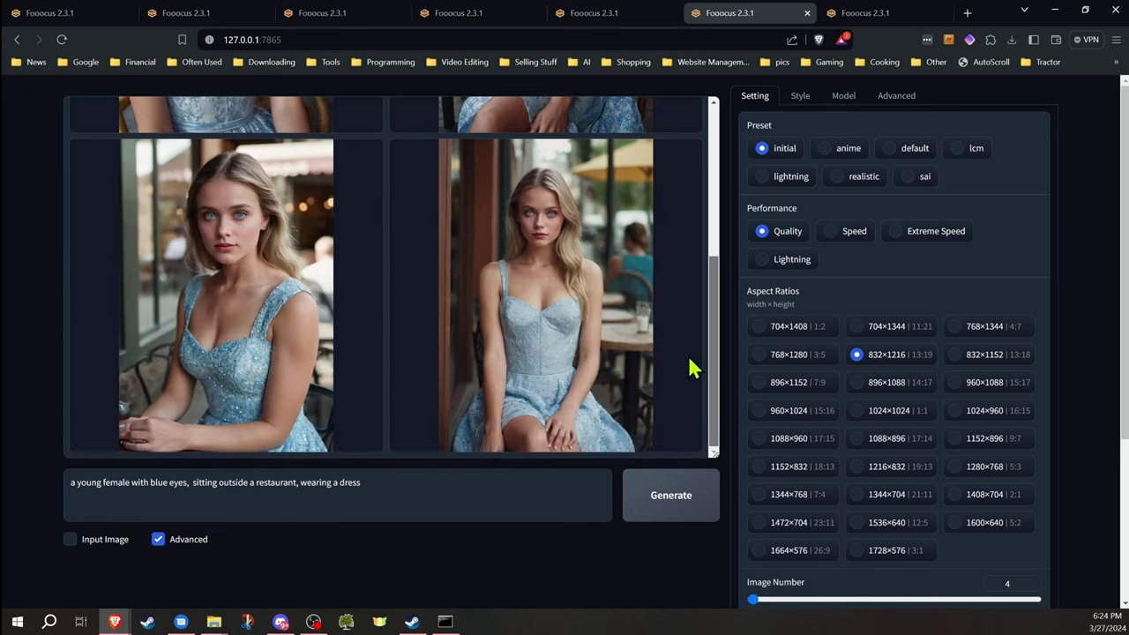
scroll(691, 368, up, 5)
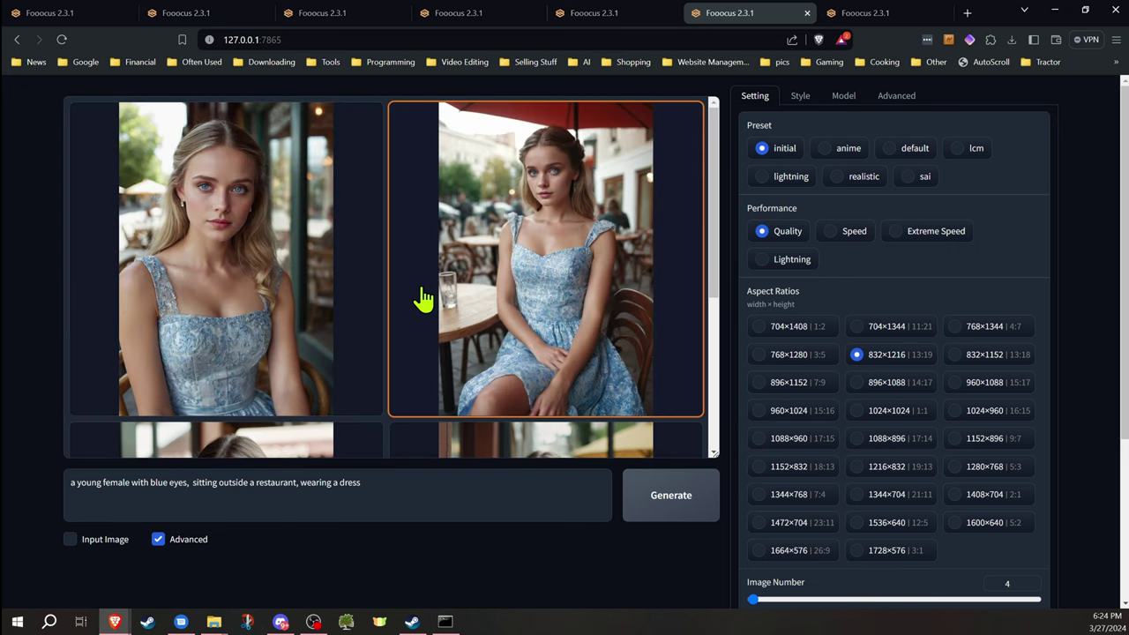
click(852, 13)
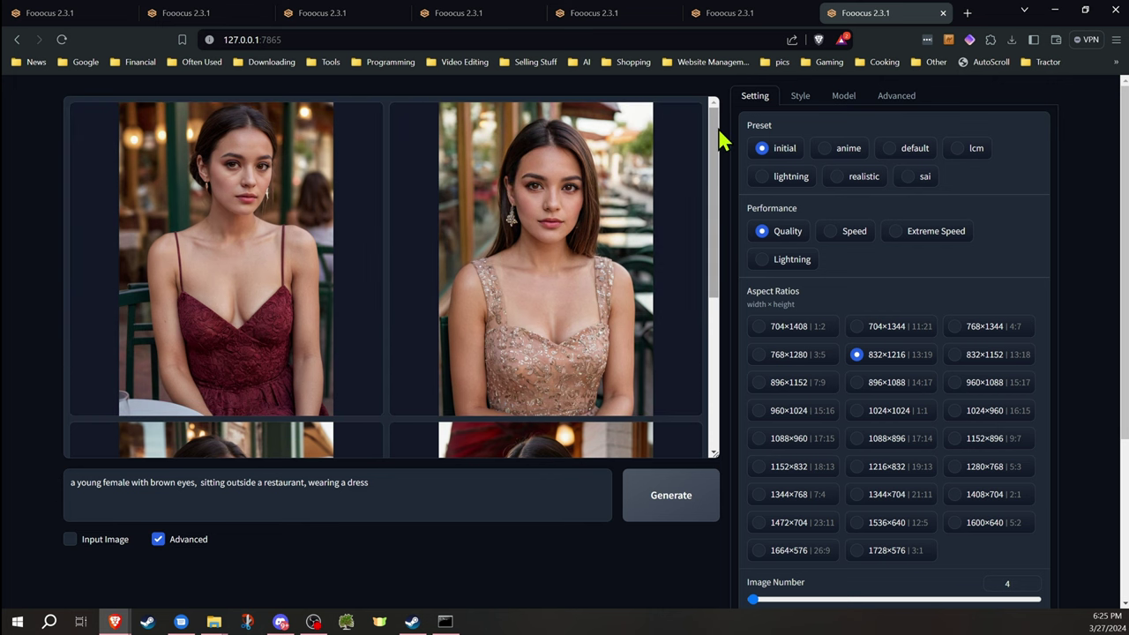
drag(722, 144, 722, 264)
scroll(256, 281, up, 5)
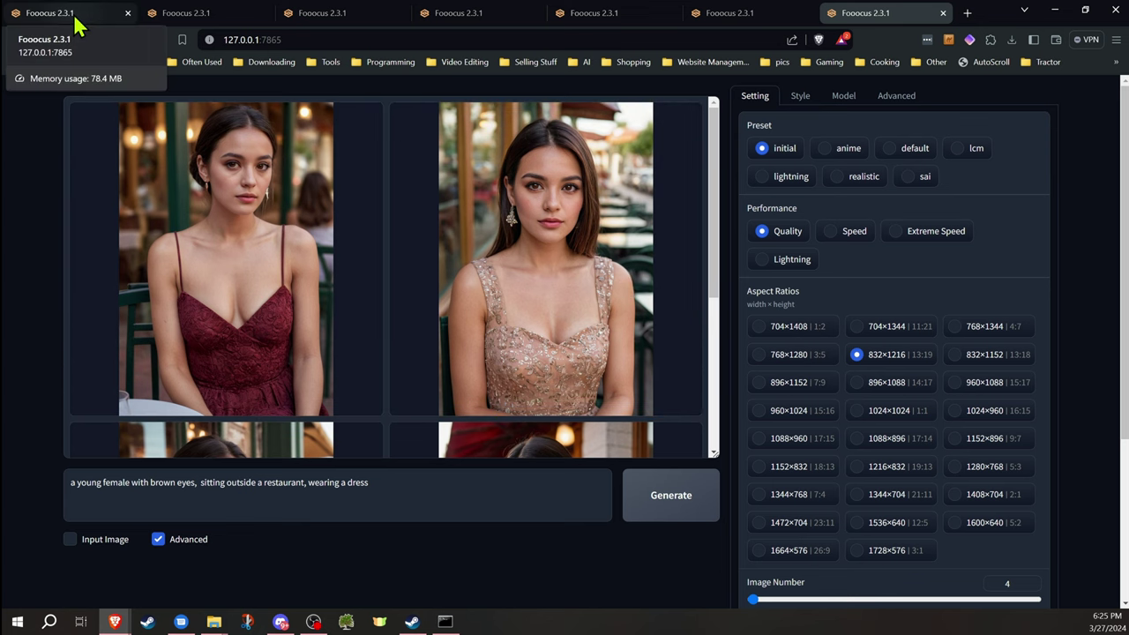
Return to the rusted old car session and select its 'without tires' prompt for rewriting
click(74, 21)
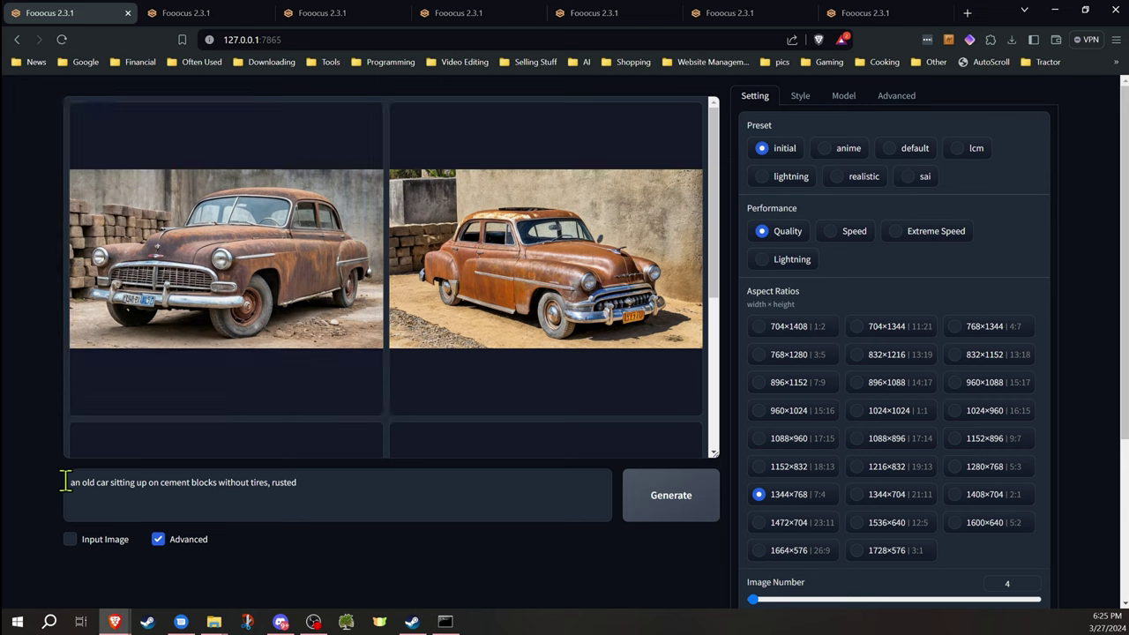
drag(69, 482, 328, 485)
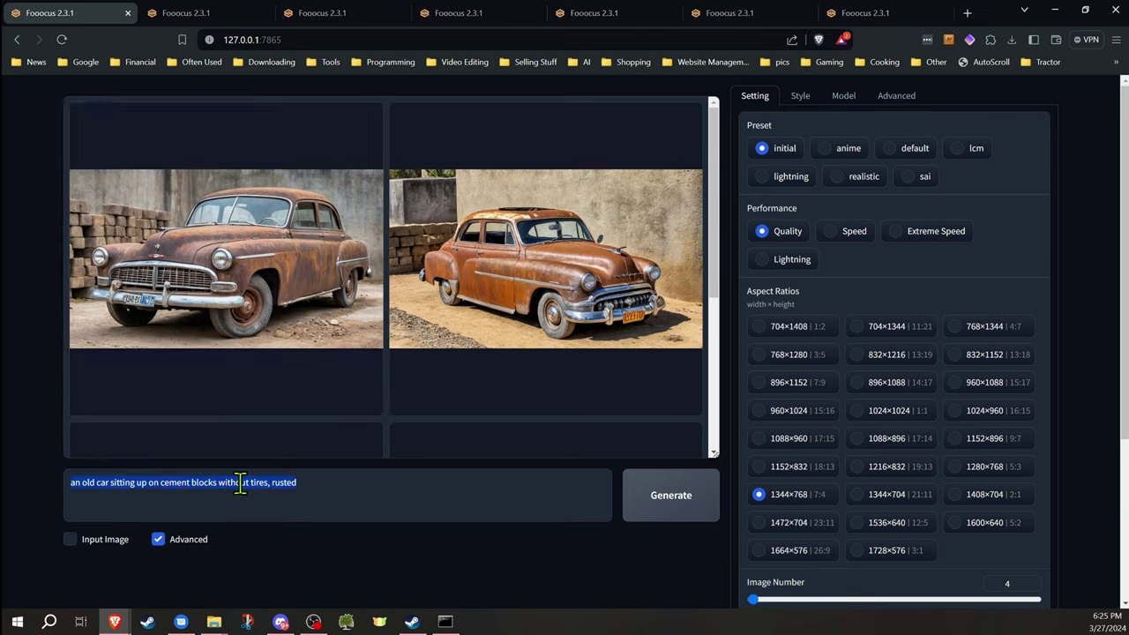
click(301, 482)
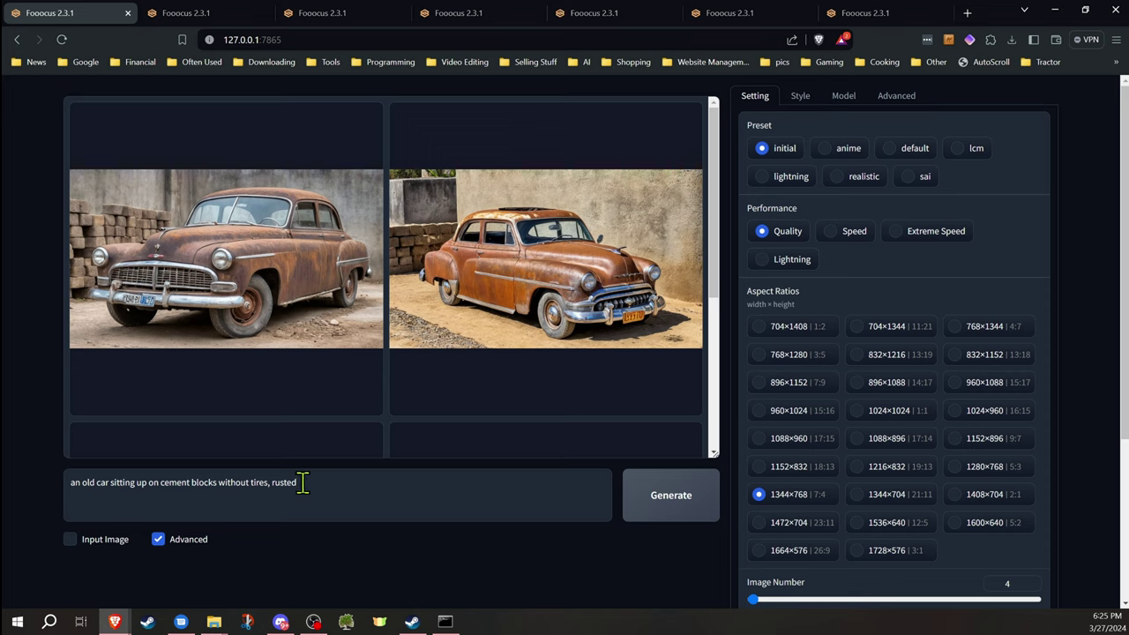